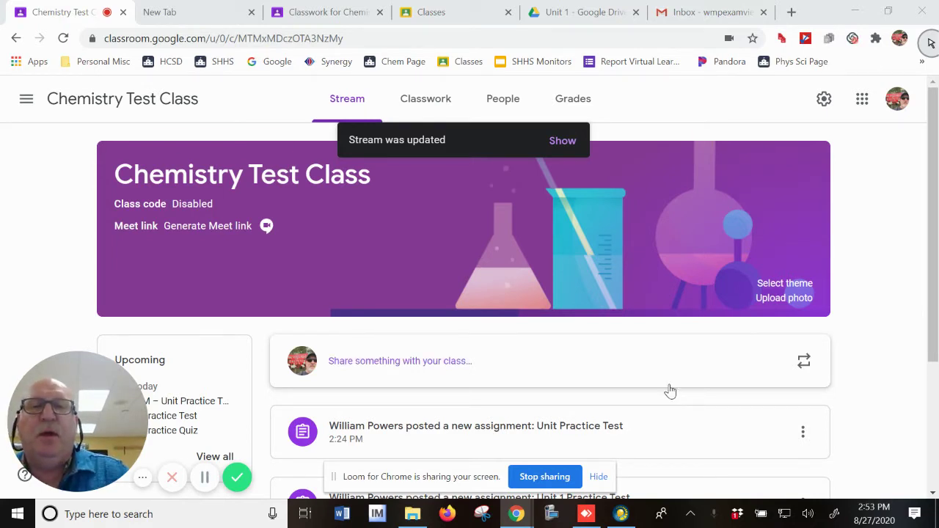
Switch to the ExamView Test Builder window containing the Unit 1 Intro to Chemistry practice test
click(682, 138)
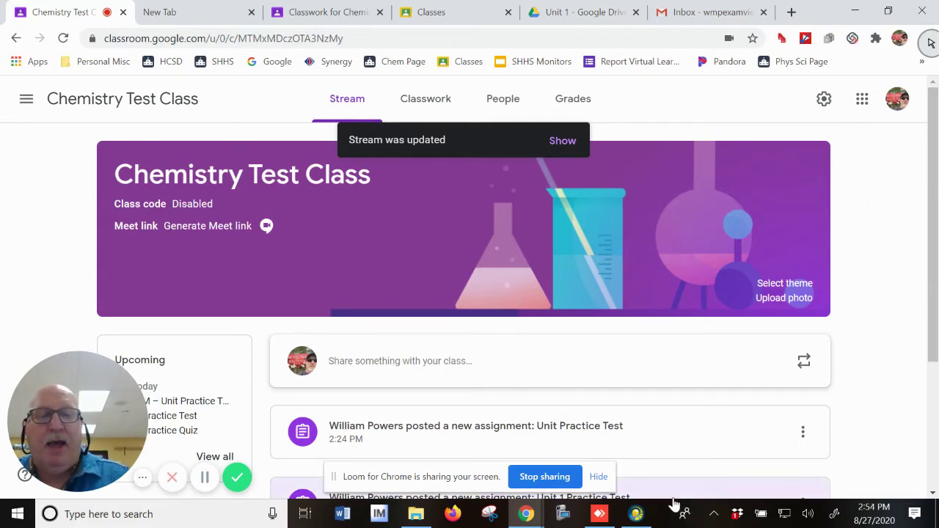
click(636, 513)
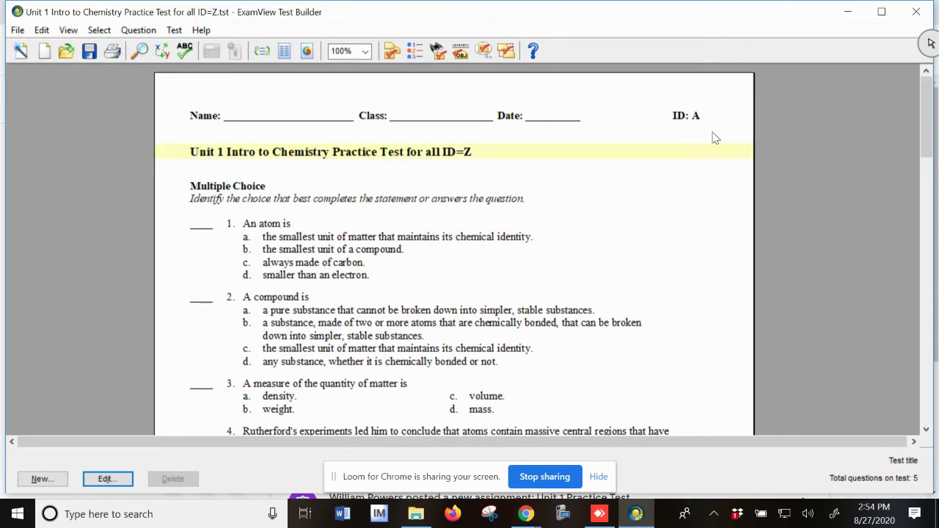
Examine the practice test's header, title, ID and multiple-choice questions from the first to the last
scroll(712, 137, down, 1)
scroll(715, 138, up, 1)
scroll(806, 142, down, 1)
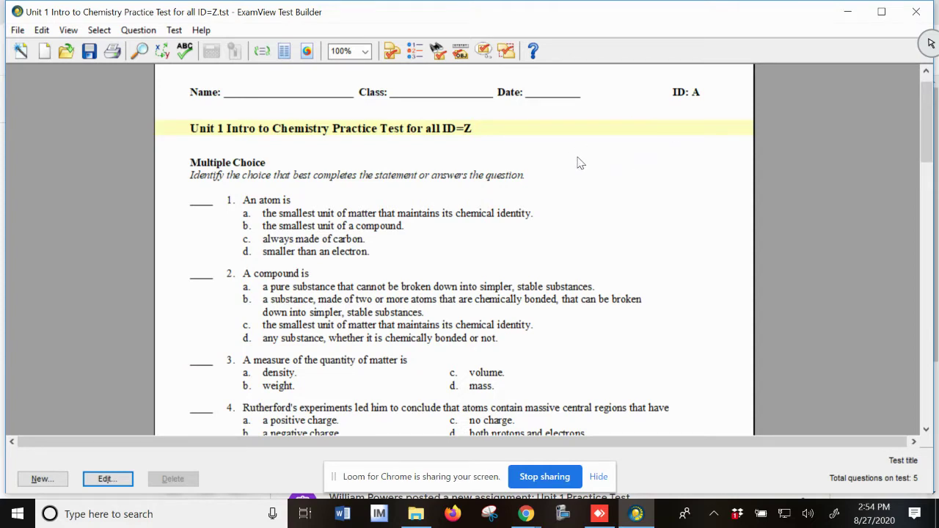
scroll(579, 163, up, 1)
scroll(579, 163, down, 1)
scroll(581, 168, down, 1)
scroll(581, 173, down, 1)
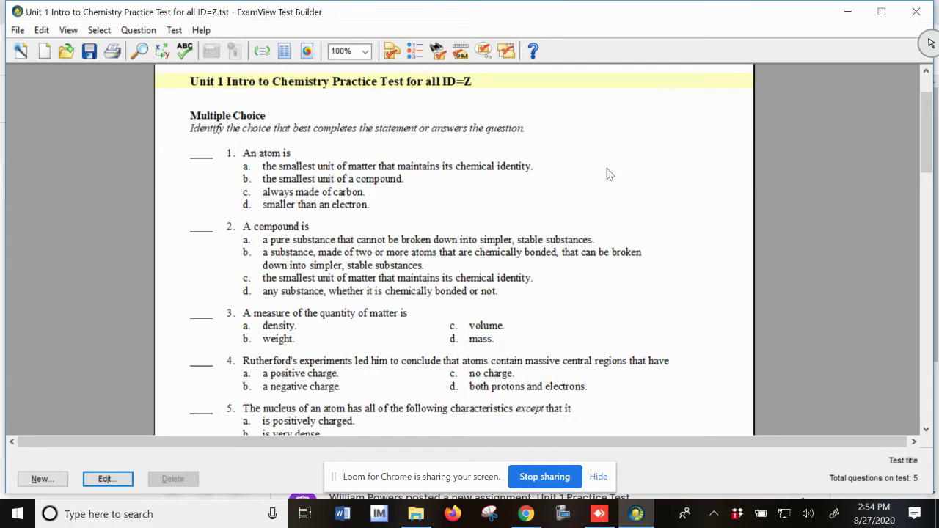
scroll(608, 172, up, 2)
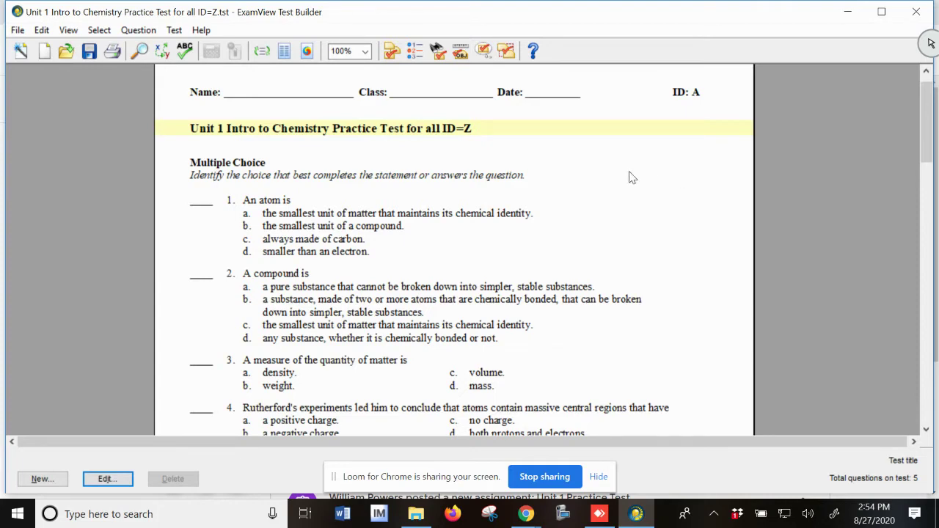
scroll(644, 185, up, 1)
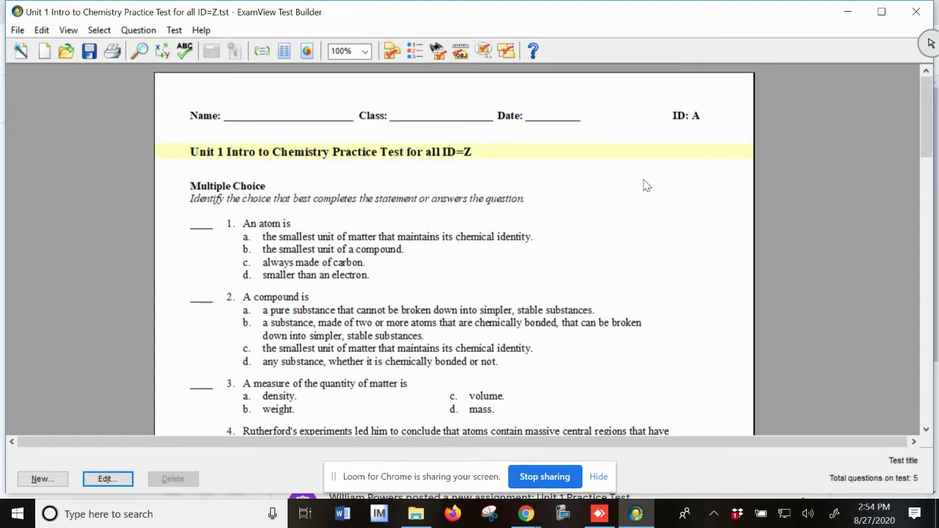
scroll(644, 187, down, 1)
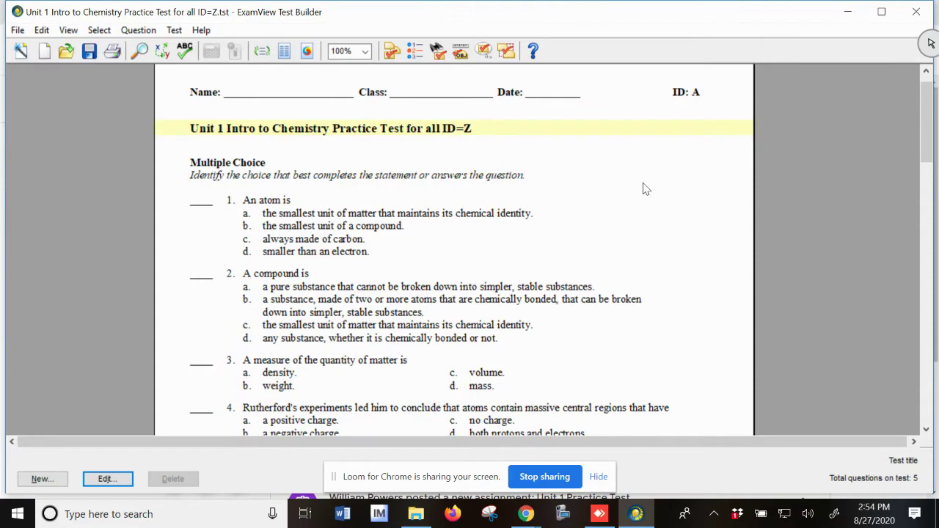
scroll(644, 190, down, 1)
scroll(646, 193, up, 2)
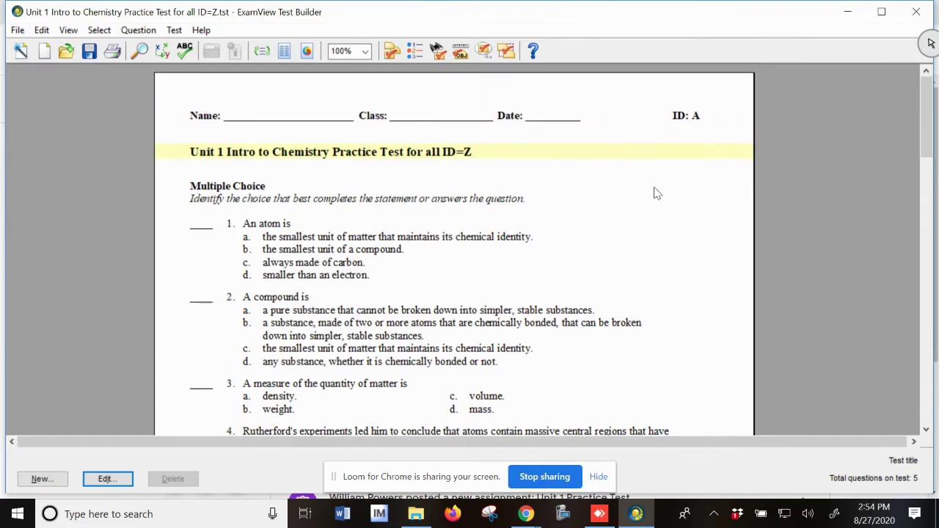
scroll(653, 202, down, 1)
scroll(655, 212, down, 1)
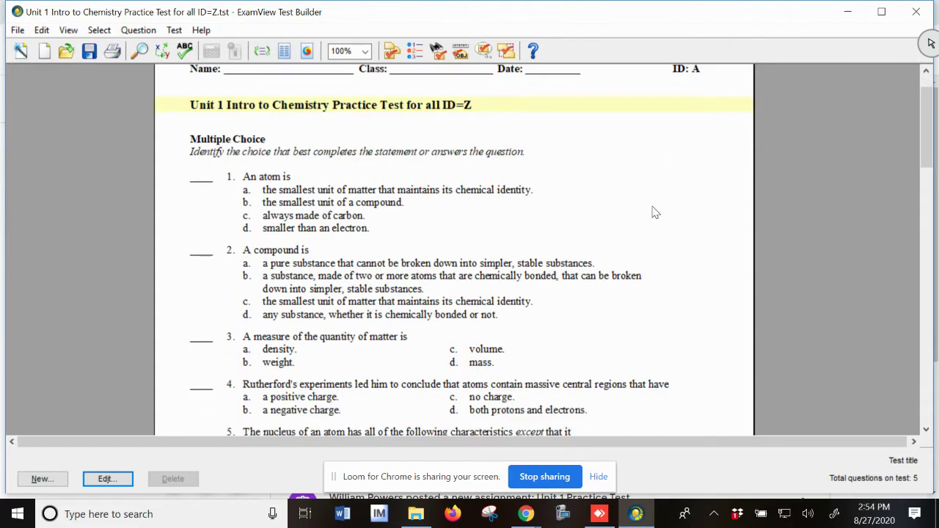
scroll(656, 212, up, 2)
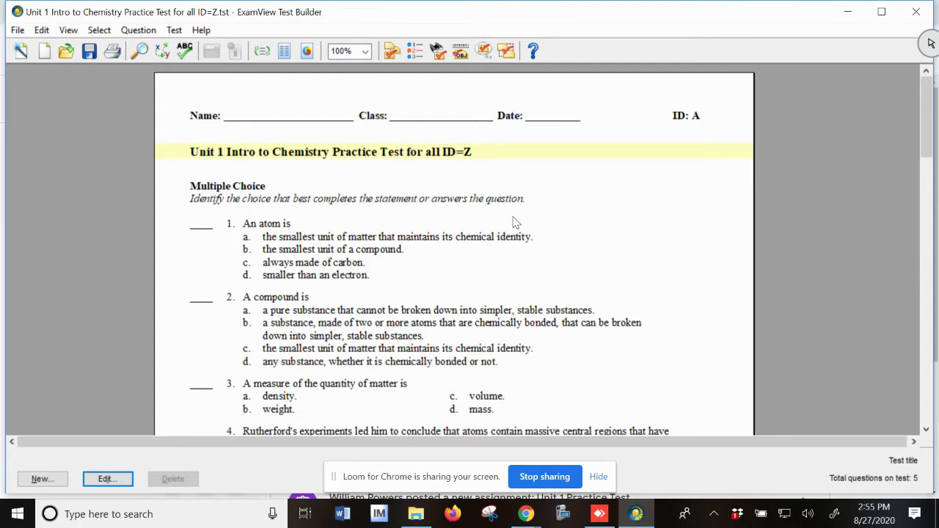
scroll(649, 214, down, 1)
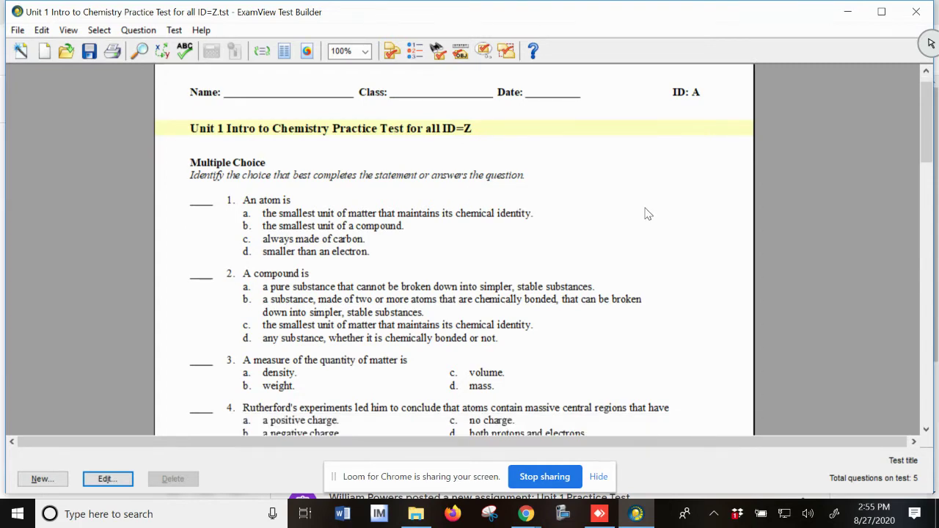
scroll(648, 220, down, 1)
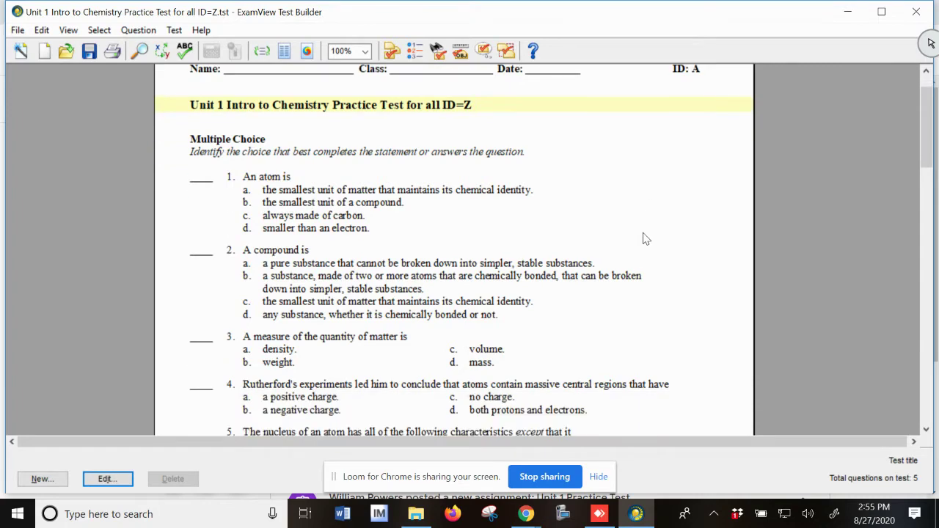
scroll(646, 238, up, 1)
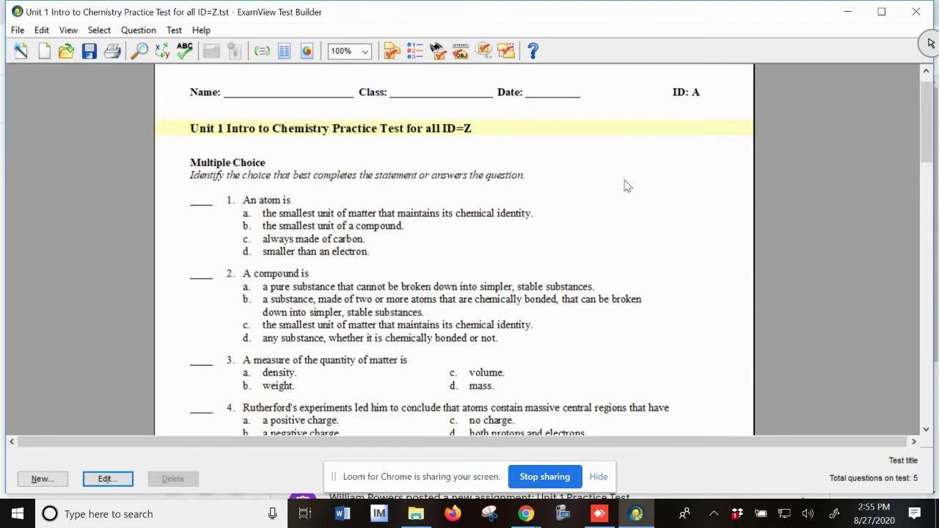
scroll(625, 185, down, 1)
scroll(628, 184, up, 1)
scroll(628, 184, up, 1)
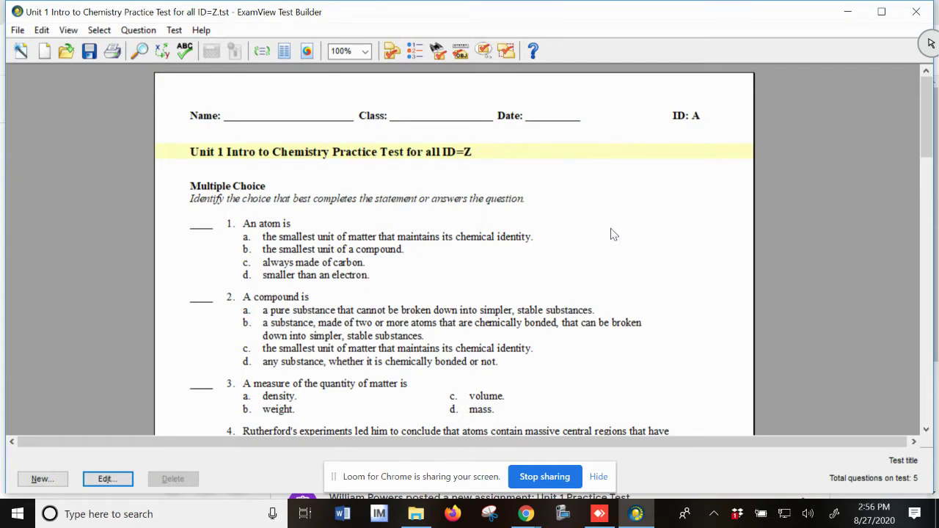
scroll(595, 276, down, 2)
scroll(600, 273, down, 4)
scroll(605, 269, up, 4)
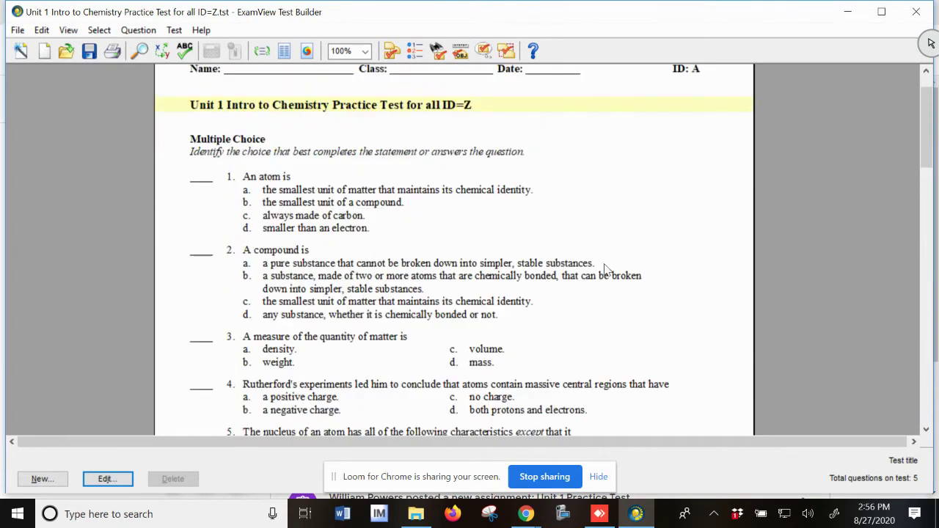
scroll(606, 286, down, 3)
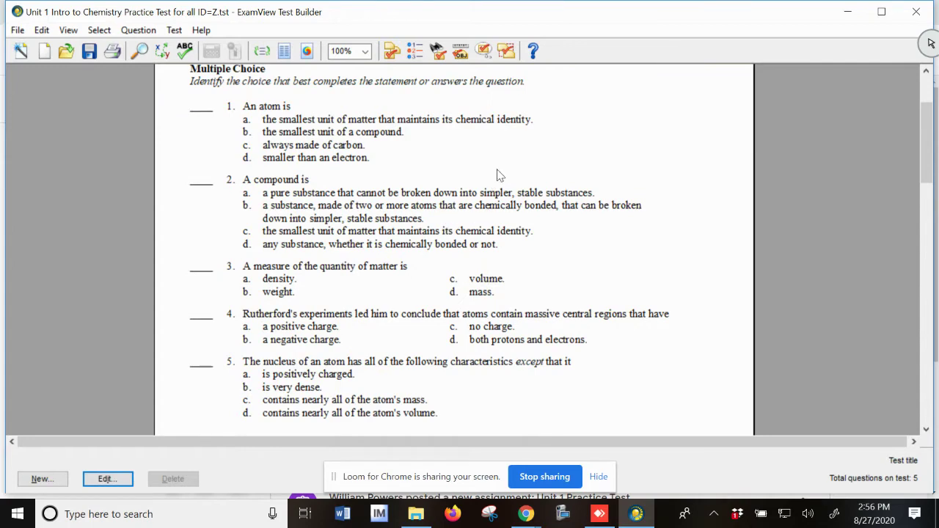
scroll(506, 174, up, 3)
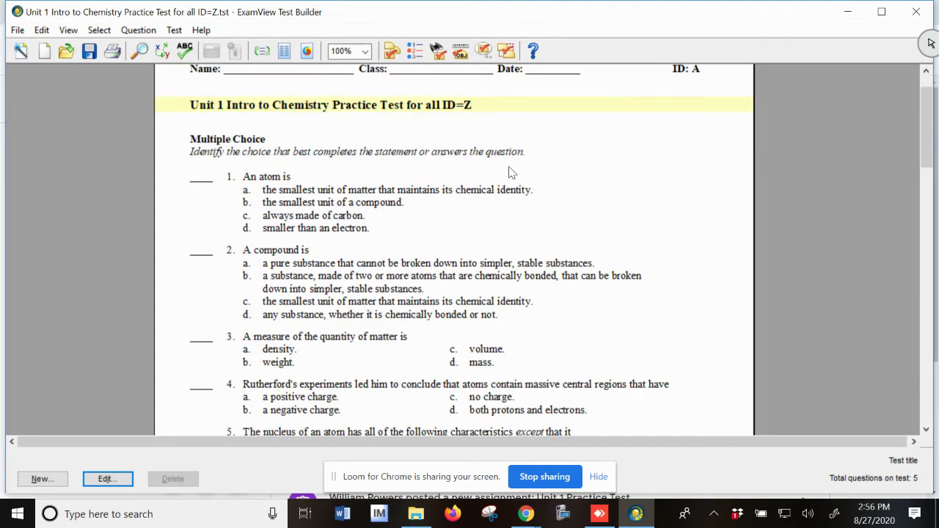
scroll(567, 197, up, 2)
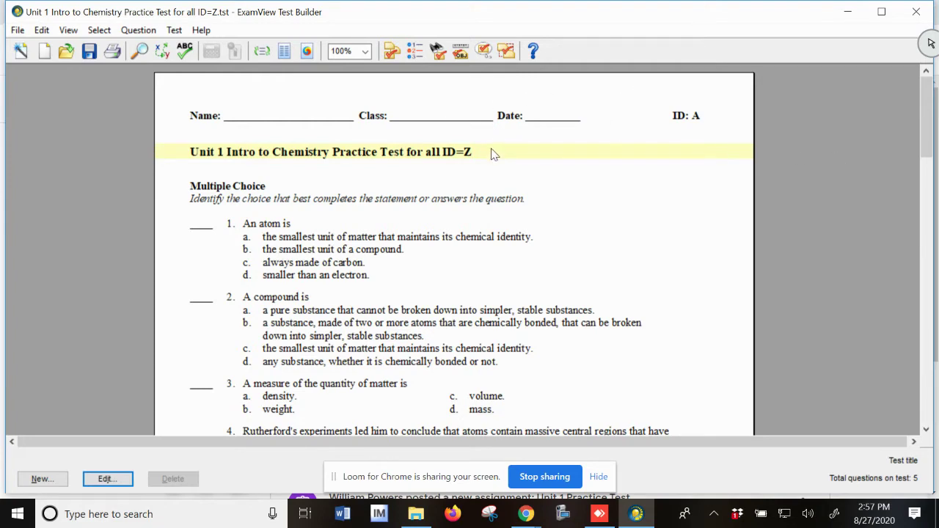
scroll(499, 154, down, 1)
scroll(506, 155, down, 5)
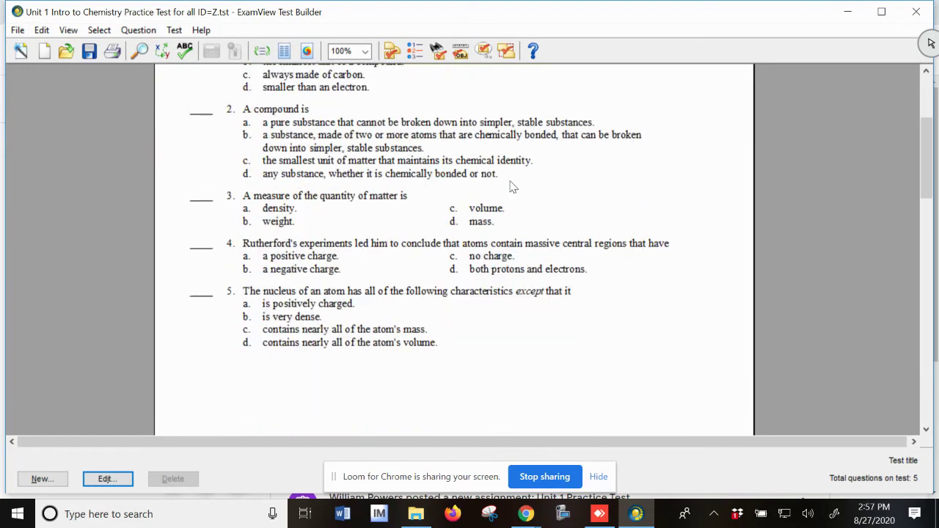
scroll(522, 160, up, 5)
scroll(525, 160, up, 1)
scroll(525, 160, down, 1)
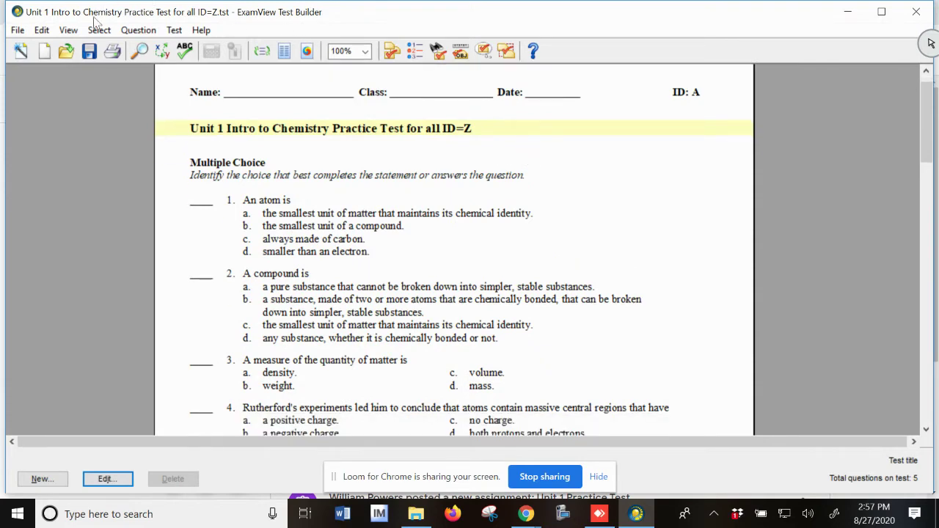
scroll(402, 121, up, 1)
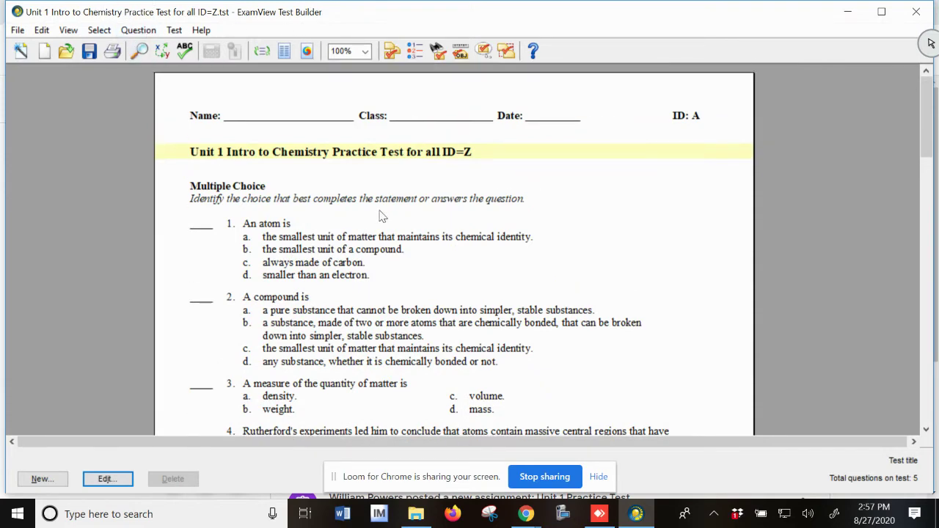
Start an HTML export of the test and copy its title, "Unit 1 Intro to Chemistry Practice Test for all ID=Z"
click(13, 31)
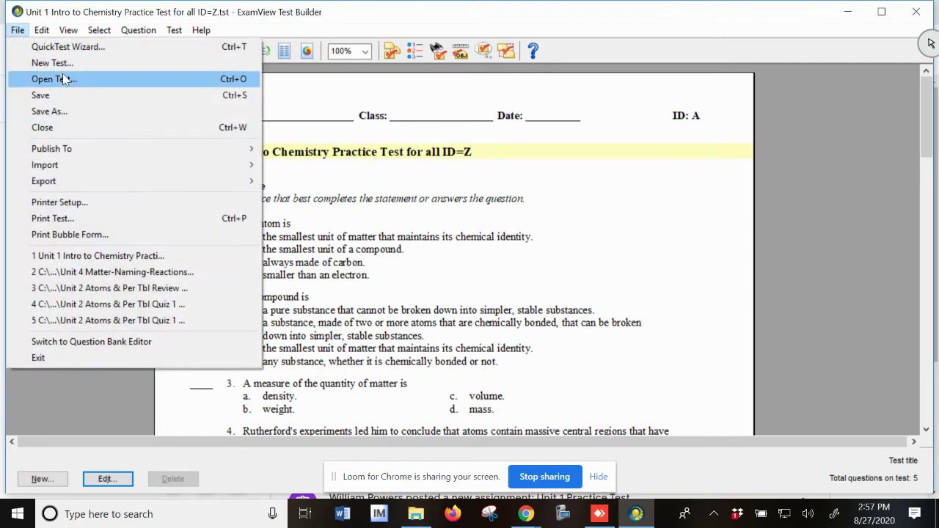
mouse_move(48, 187)
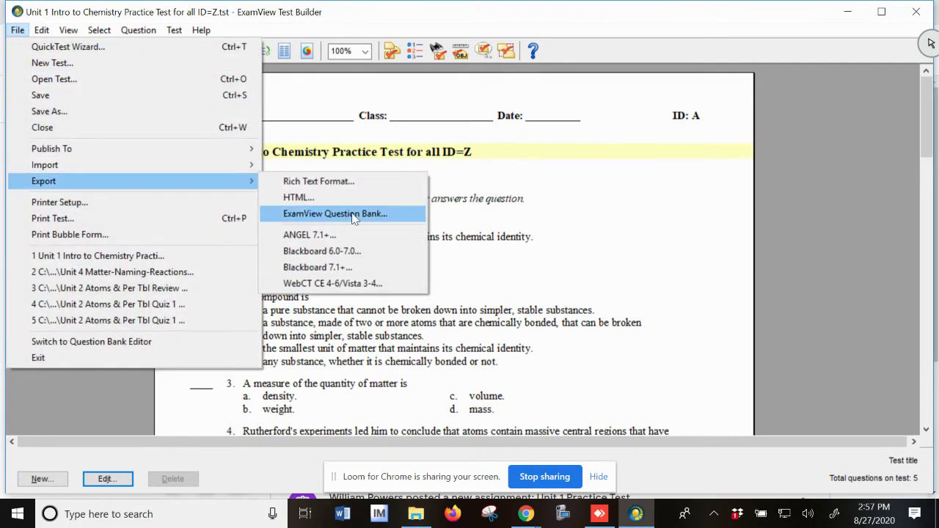
click(310, 198)
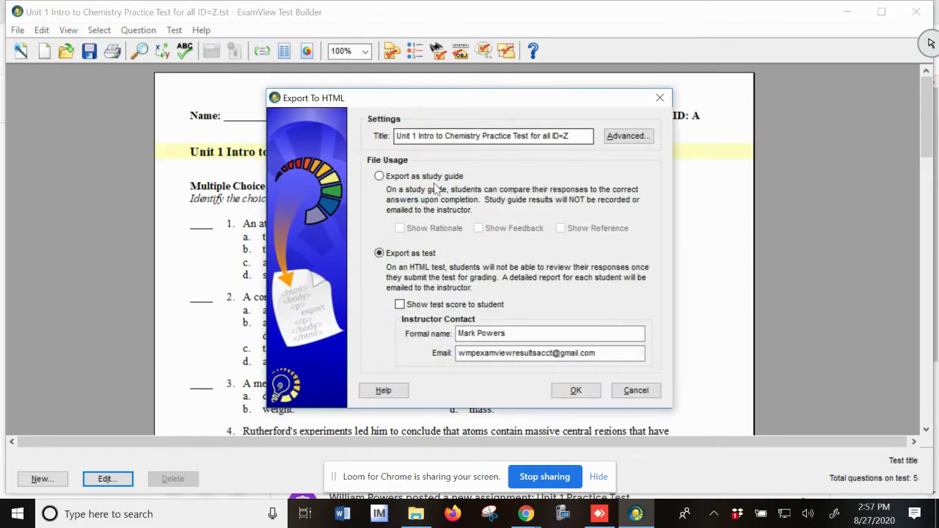
click(579, 137)
double_click(579, 137)
click(579, 137)
drag(579, 137, 395, 137)
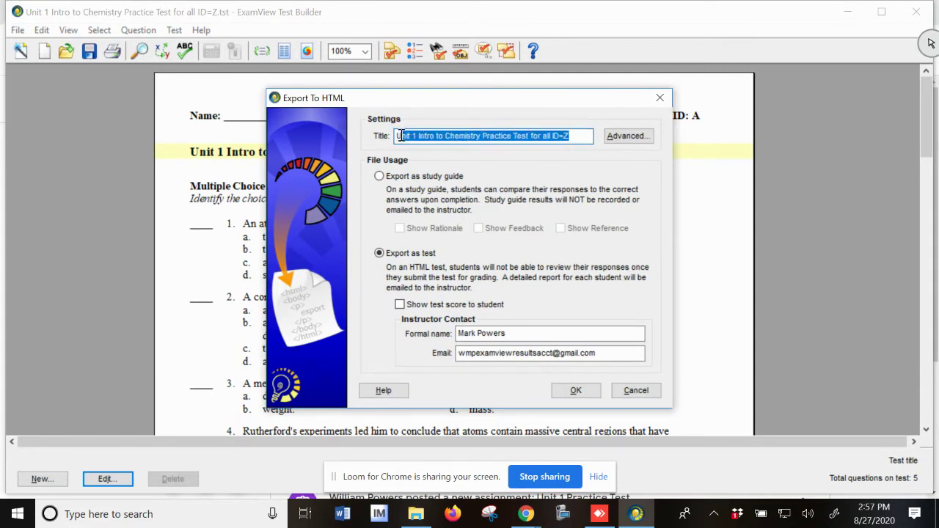
right_click(489, 137)
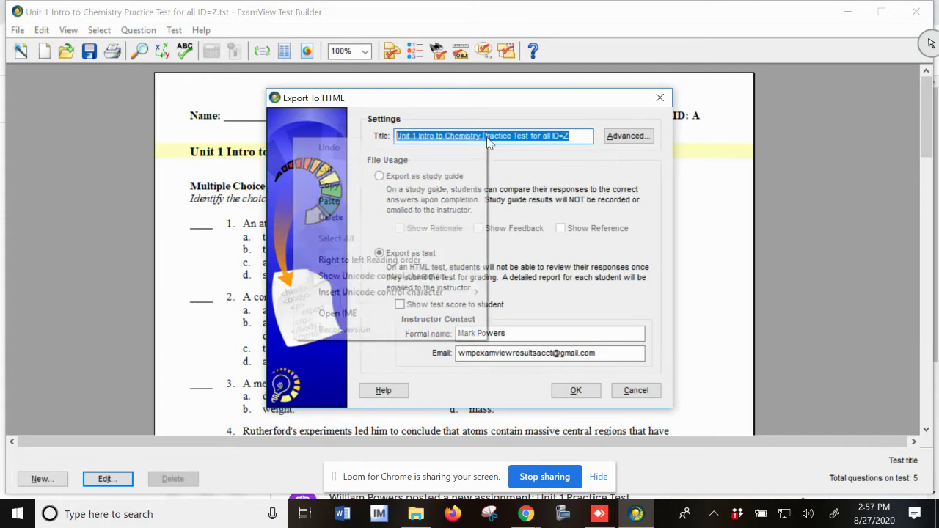
click(329, 186)
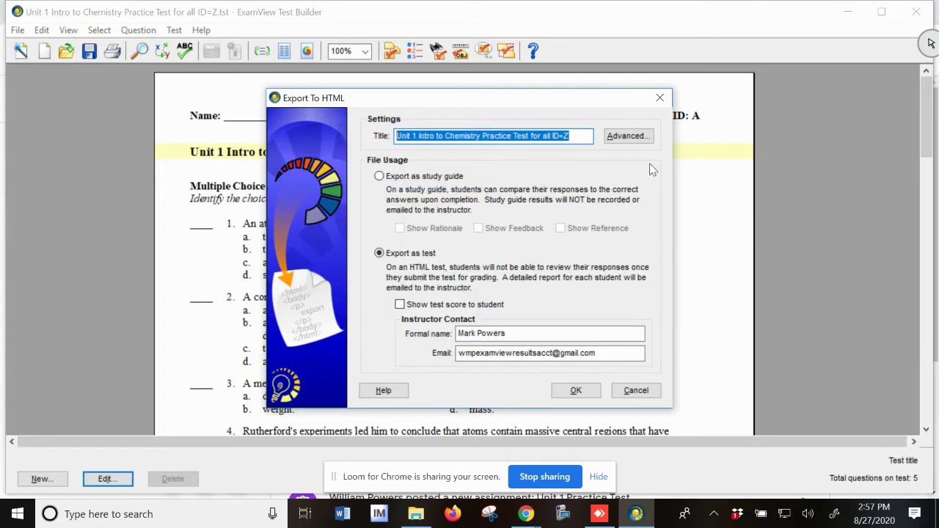
click(587, 135)
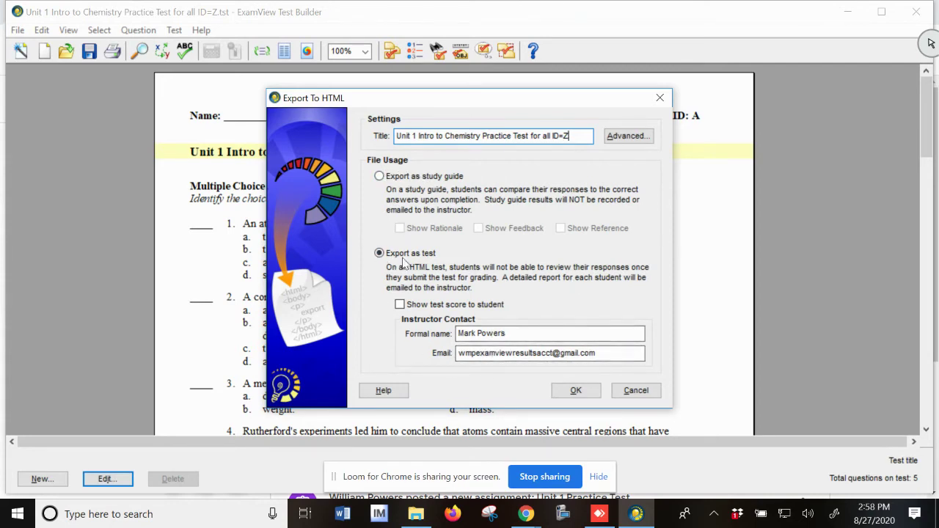
Enable showing the test score to the student, check the instructor's email field, and accept the export settings
click(399, 305)
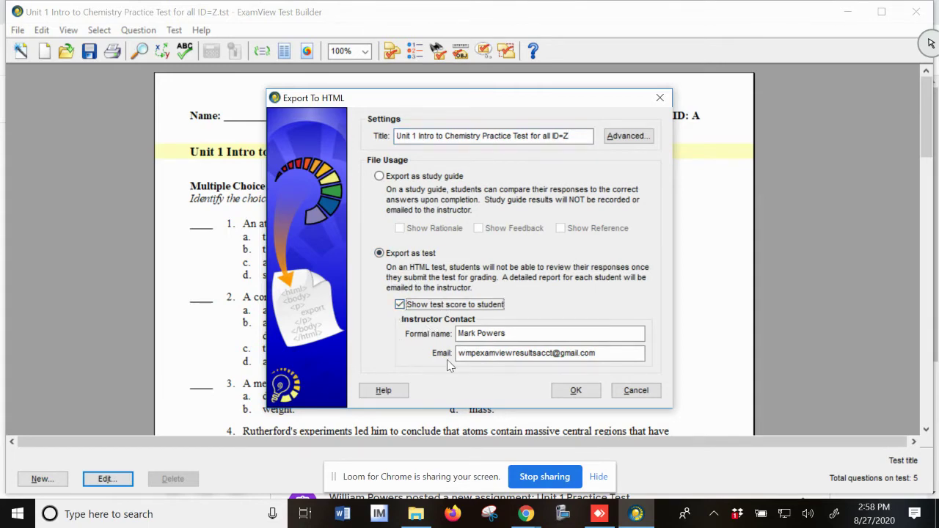
click(614, 355)
double_click(614, 356)
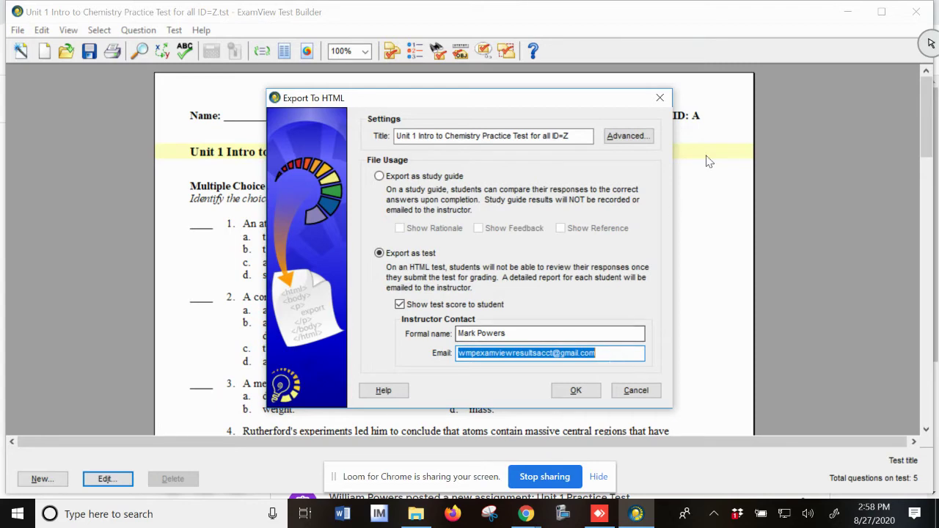
click(625, 354)
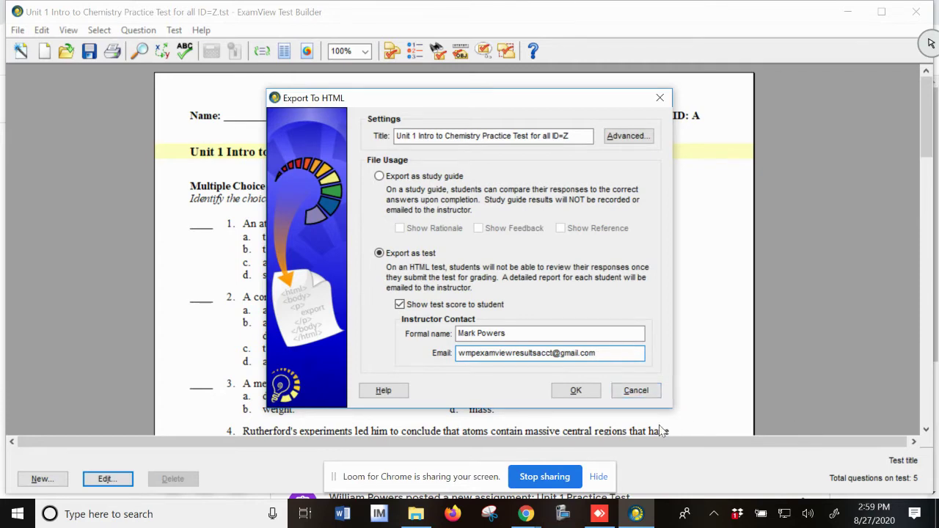
click(573, 396)
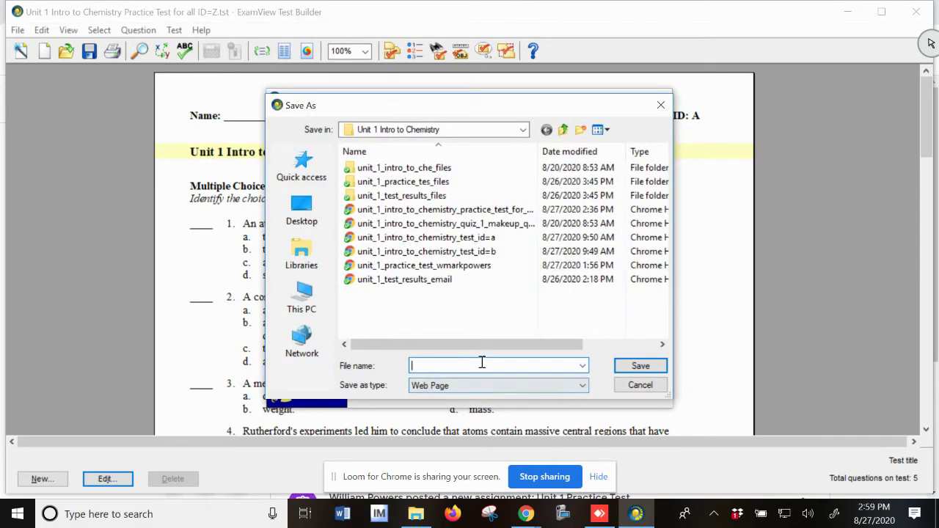
Save the web page in the Unit 1 Intro to Chemistry folder under the copied test title, replacing the existing file
right_click(481, 363)
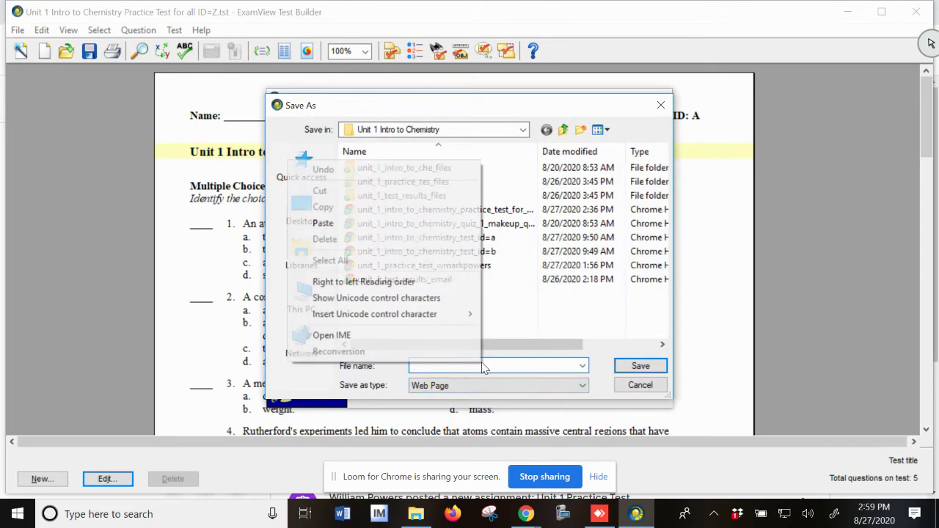
click(323, 223)
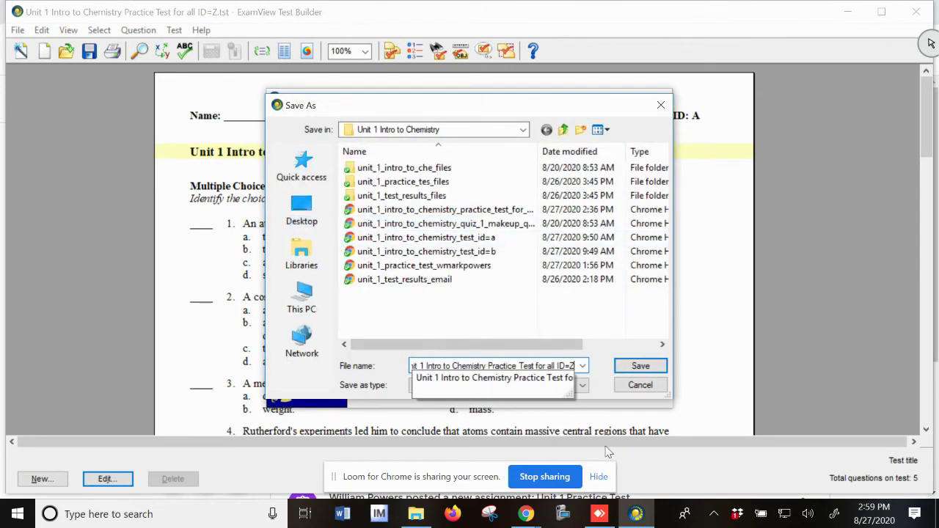
click(650, 365)
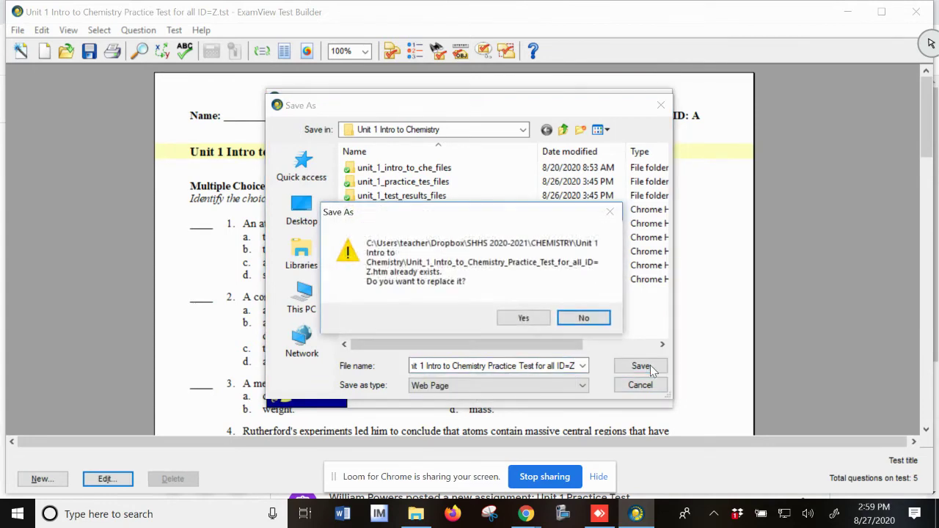
click(523, 320)
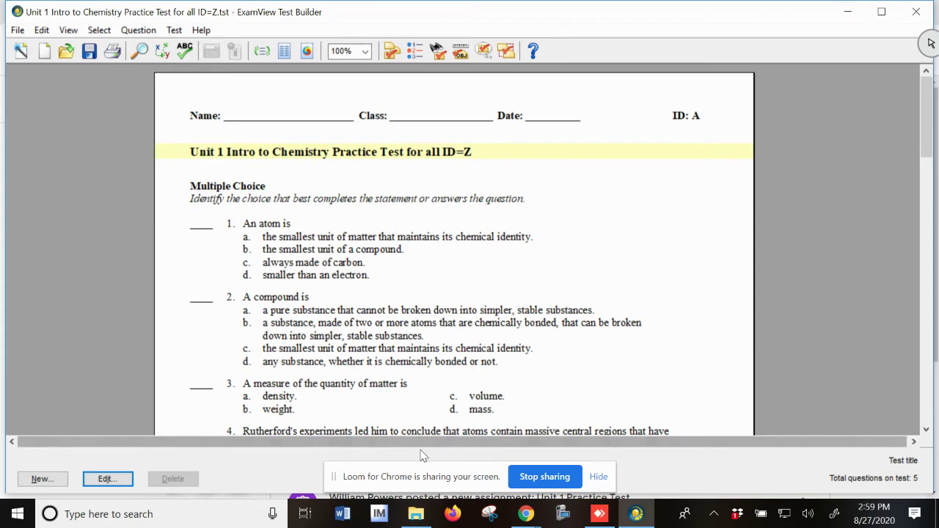
Switch to File Explorer and check for the newly exported practice test in the Unit 1 Intro to Chemistry folder, ordered by modification date
click(415, 515)
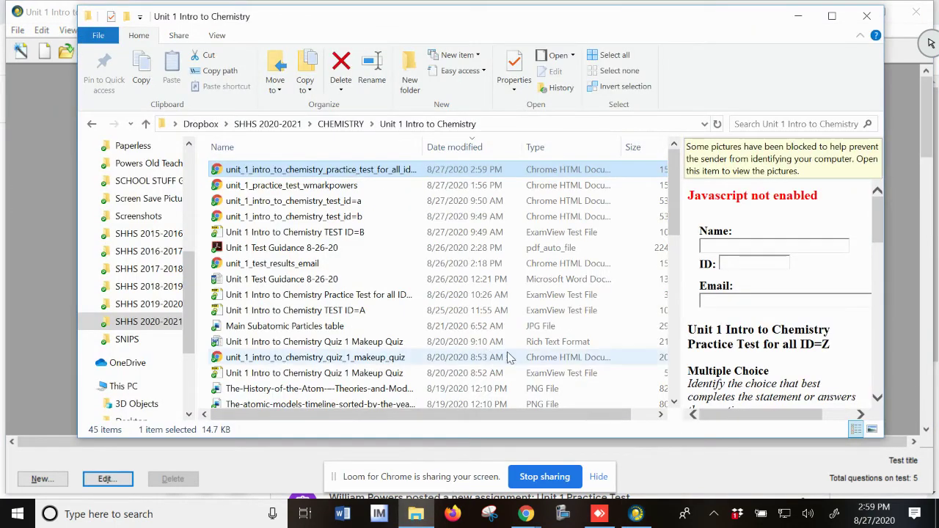
click(461, 148)
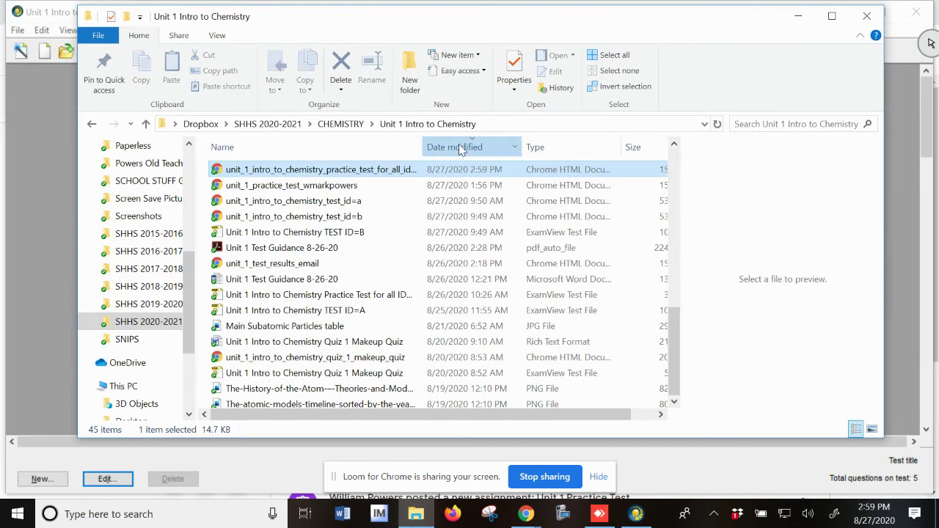
click(461, 148)
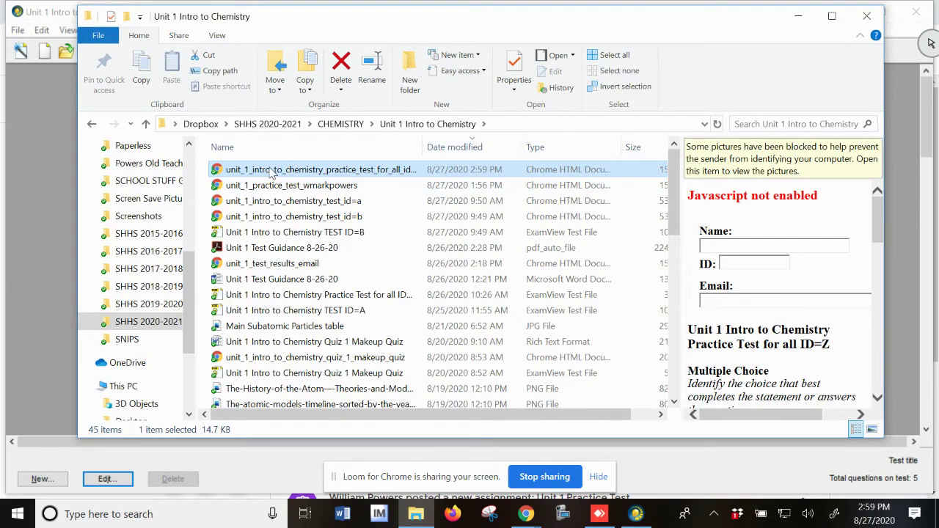
Preview unit_1_intro_to_chemistry_test_id=a, examine its student fields and multiple-choice questions, and return to ExamView
click(387, 201)
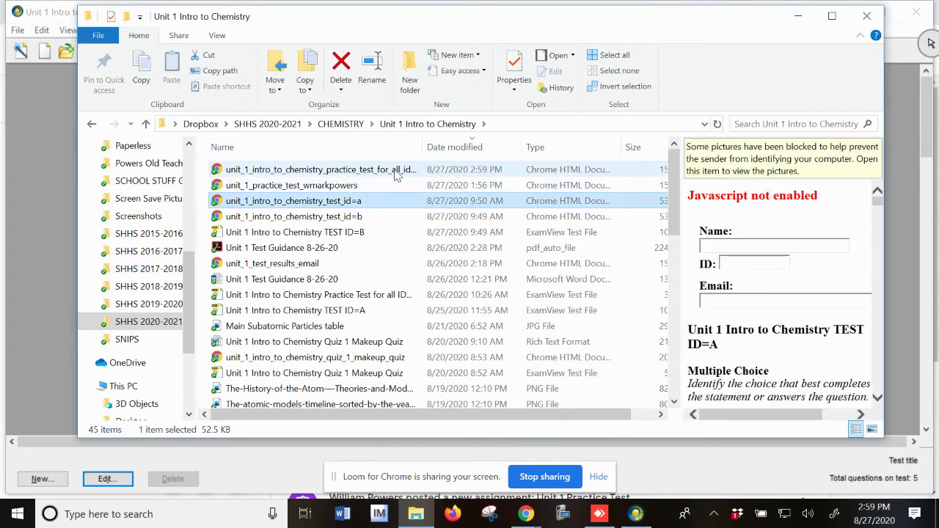
scroll(756, 303, down, 4)
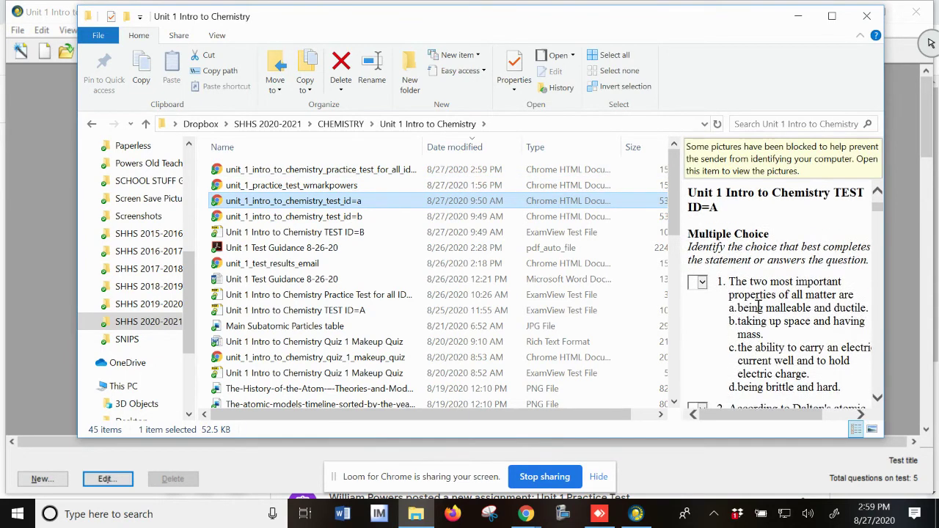
scroll(758, 307, down, 10)
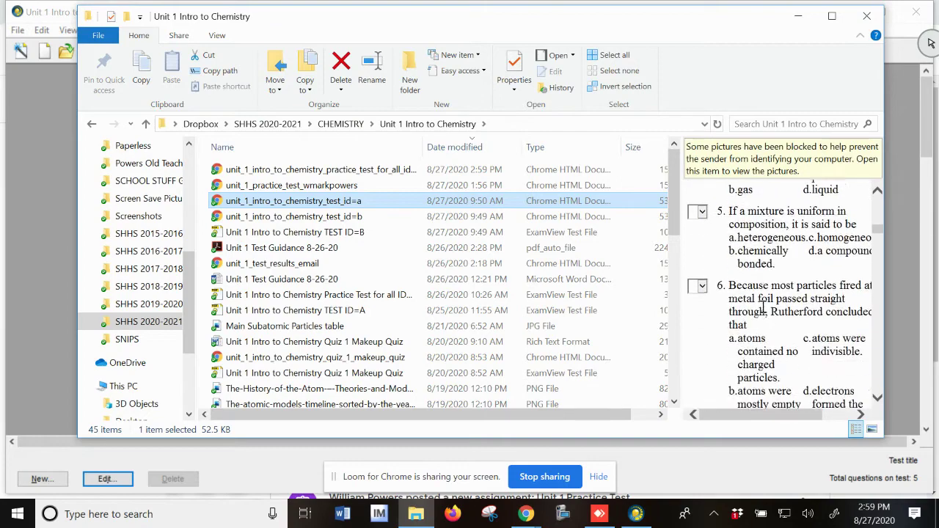
scroll(763, 309, down, 5)
scroll(774, 310, up, 8)
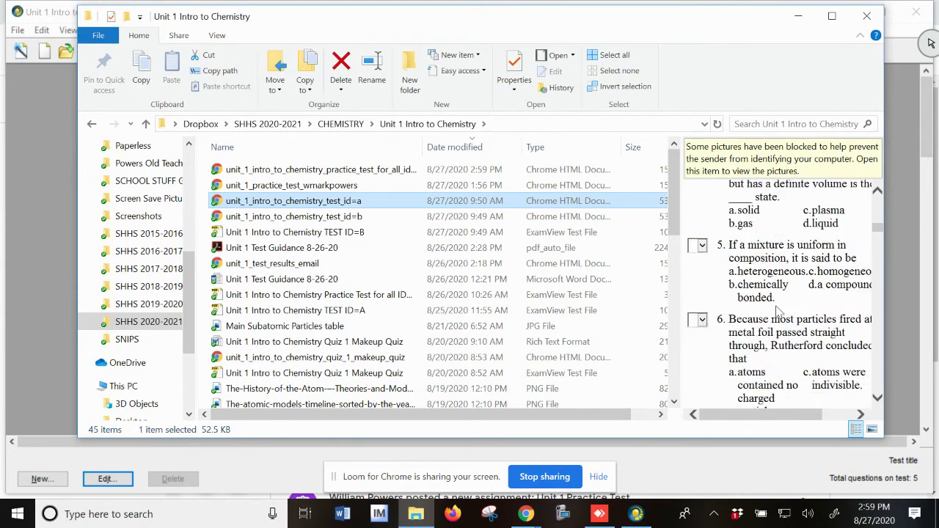
scroll(778, 309, up, 10)
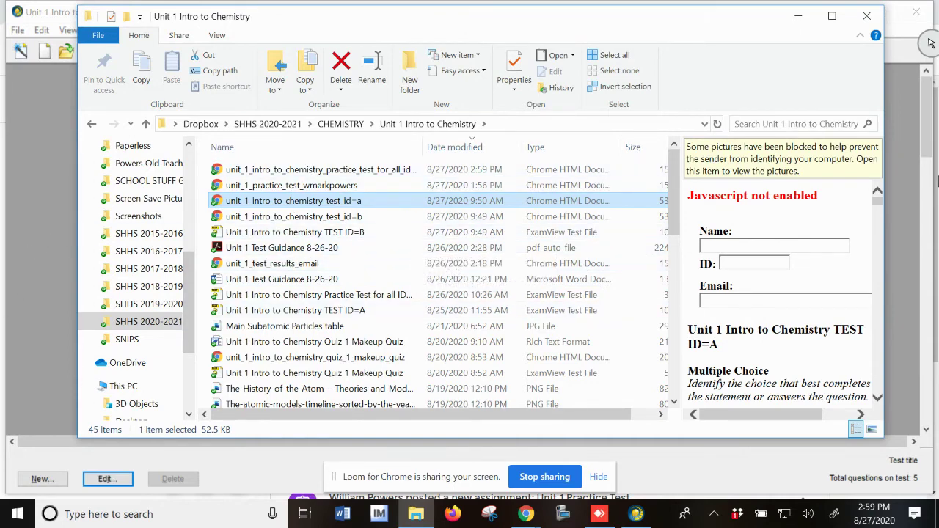
click(902, 255)
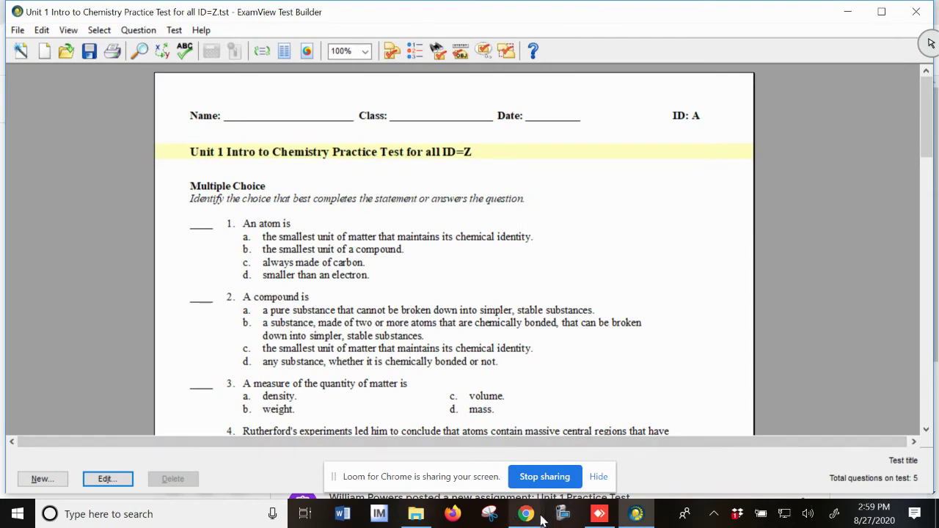
Switch to Chrome and bring up the Unit 1 folder in Google Drive
mouse_move(532, 518)
click(436, 462)
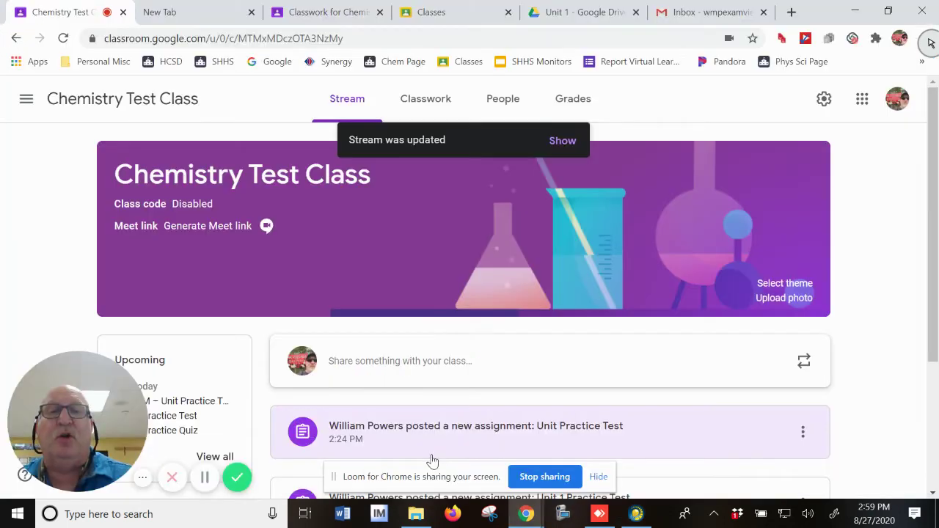
click(558, 13)
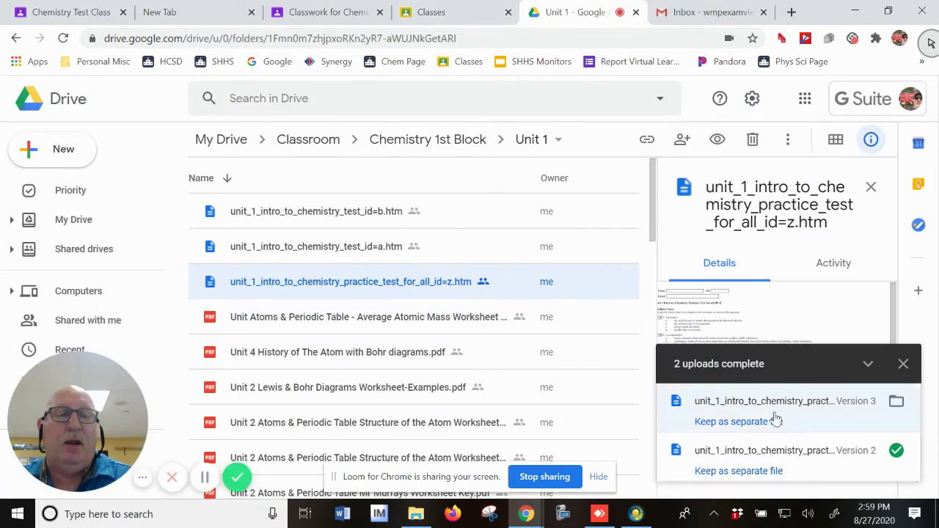
click(479, 195)
right_click(480, 194)
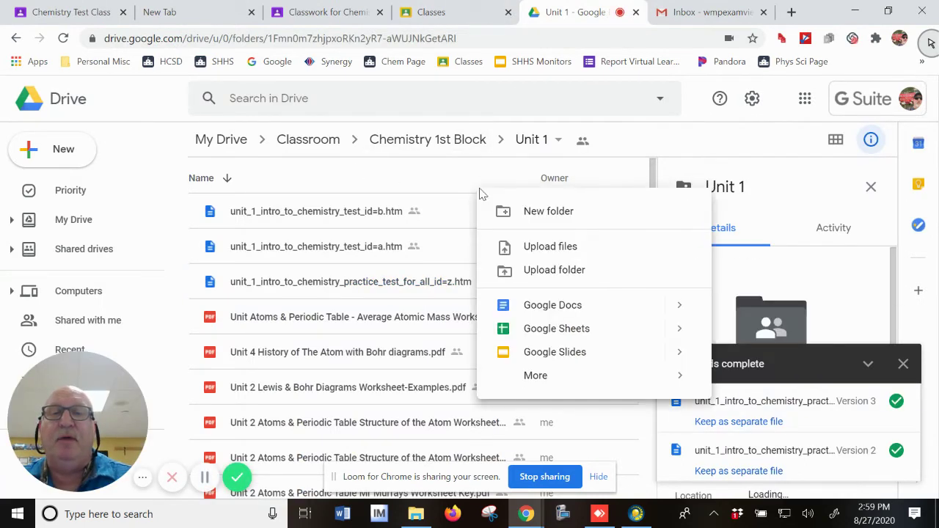
click(550, 254)
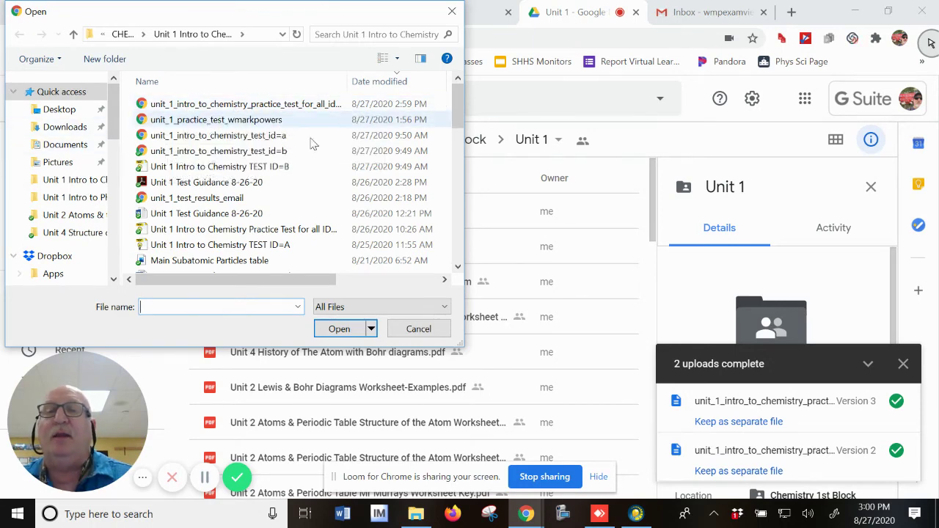
click(452, 11)
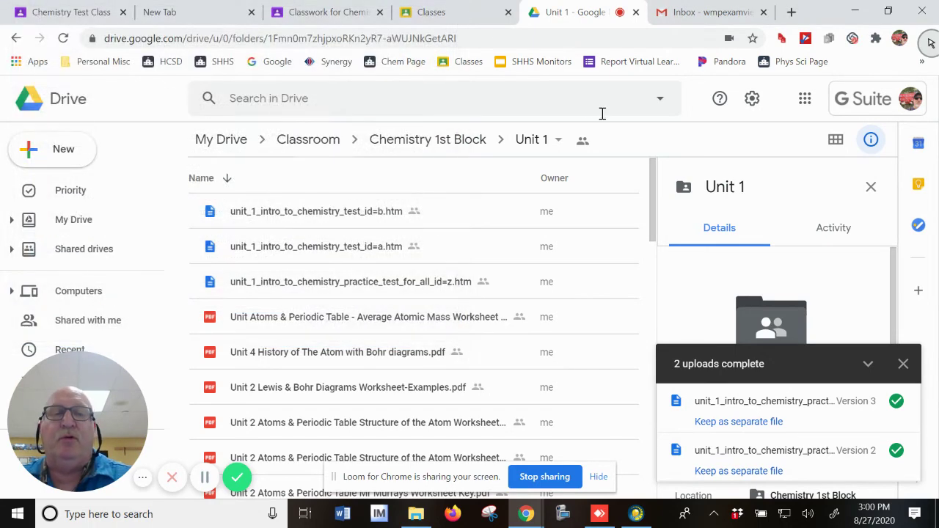
click(903, 364)
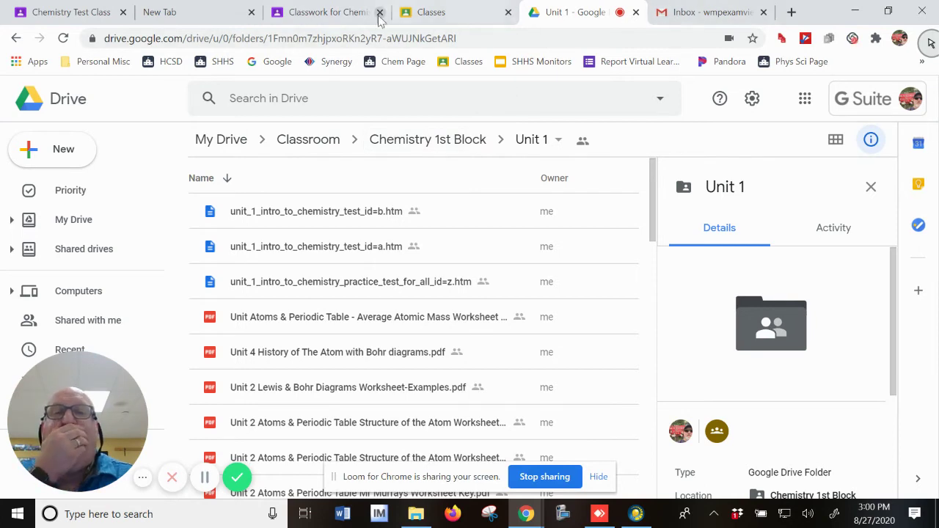
Create a new assignment titled "Unit 1 Practice Test" in the Chemistry Test Class classwork in Google Classroom
click(71, 11)
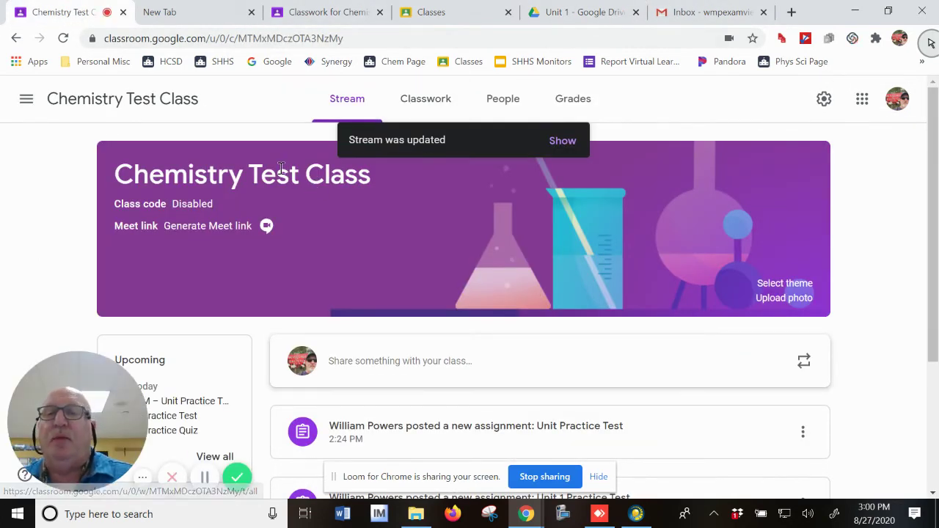
click(426, 103)
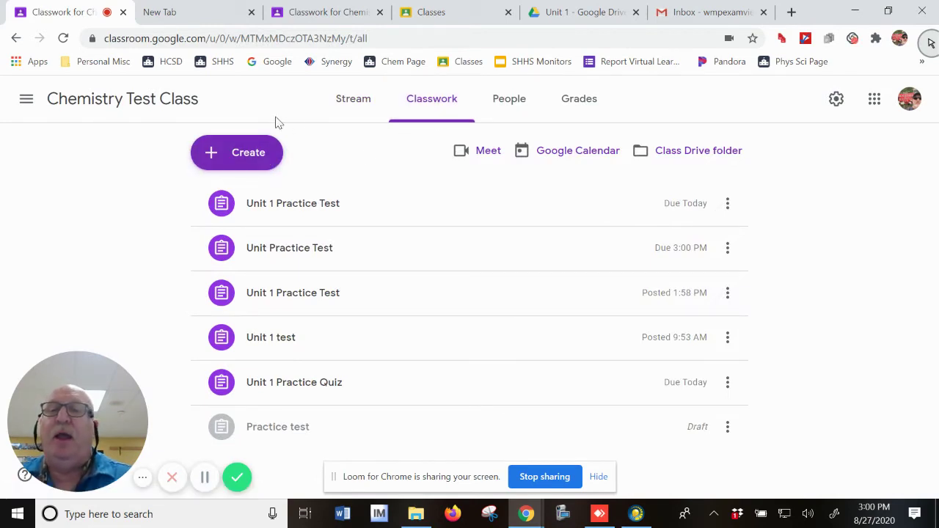
click(245, 154)
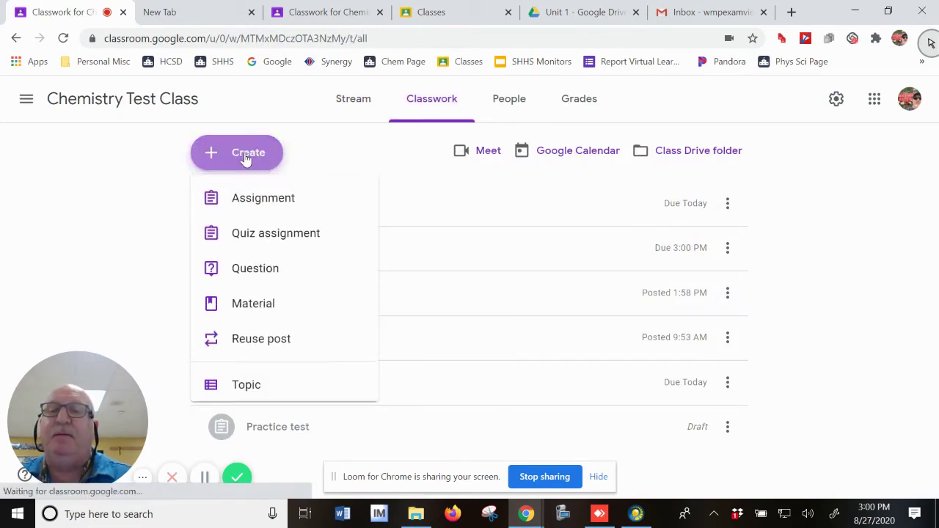
click(255, 203)
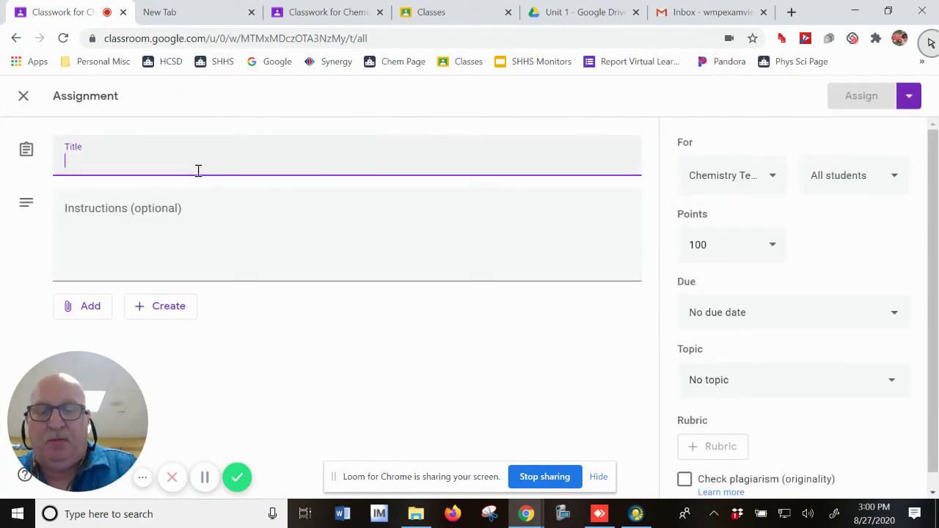
text(Unit 1 Practic)
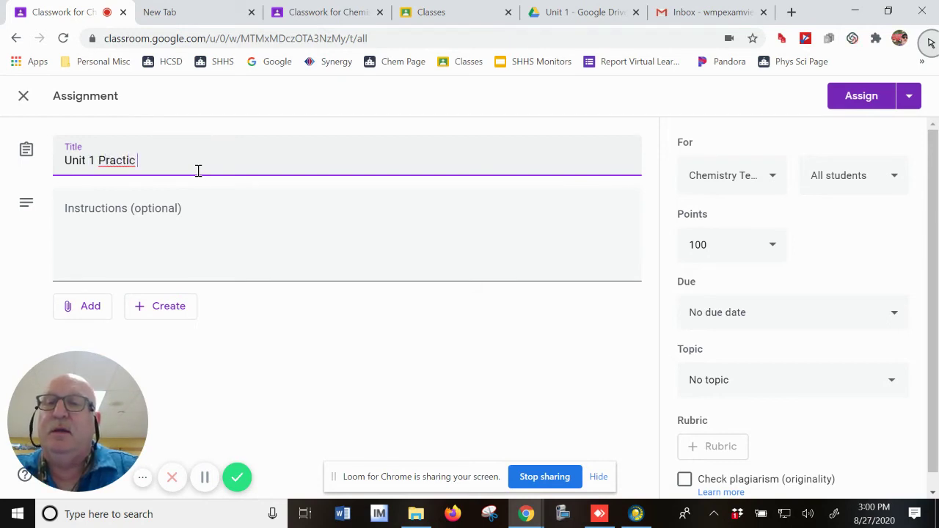
text(T)
key(BackSpace)
key(BackSpace)
text(e Test)
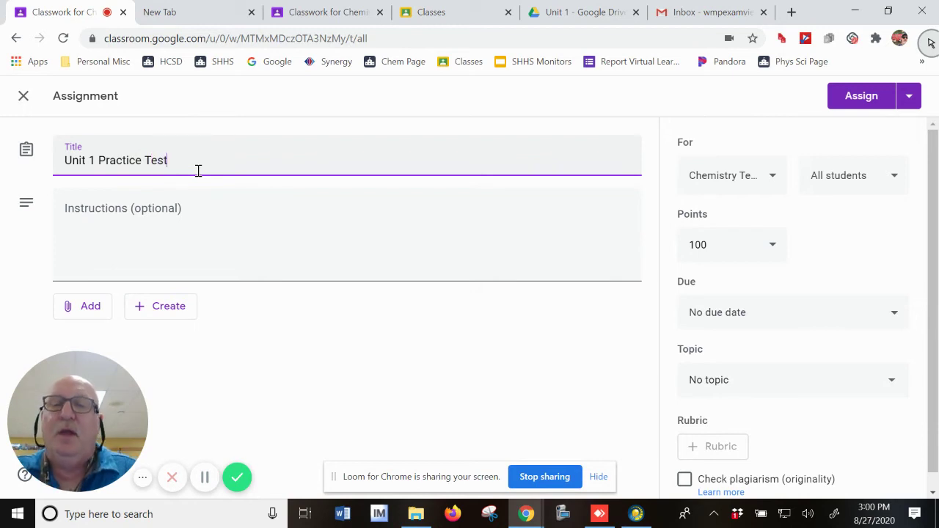
Attach unit_1_intro_to_chemistry_practice_test_for_all_id=z.htm to the assignment from the recent Google Drive files
click(163, 224)
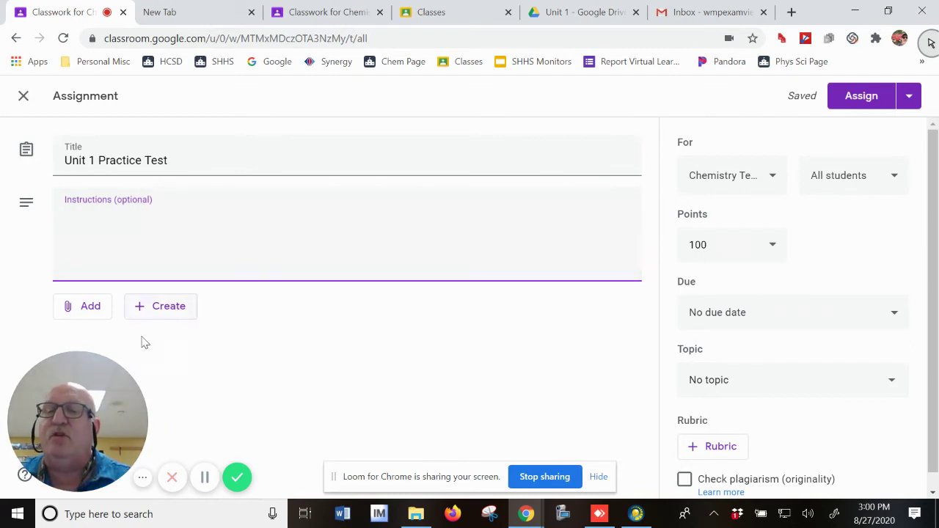
click(87, 307)
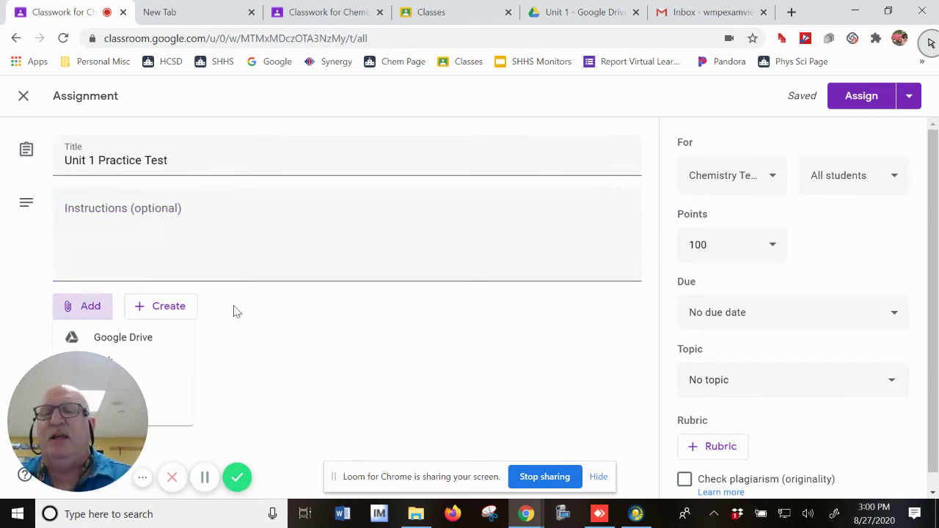
click(124, 321)
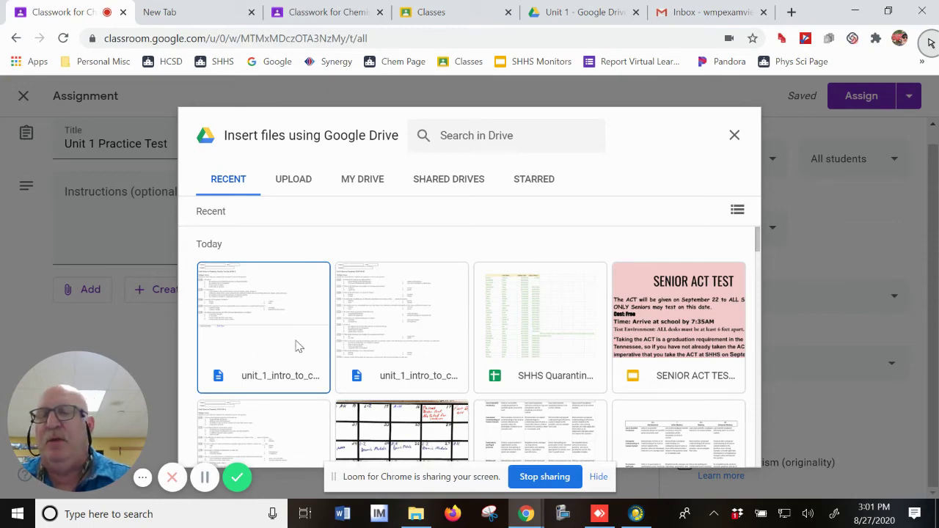
click(288, 318)
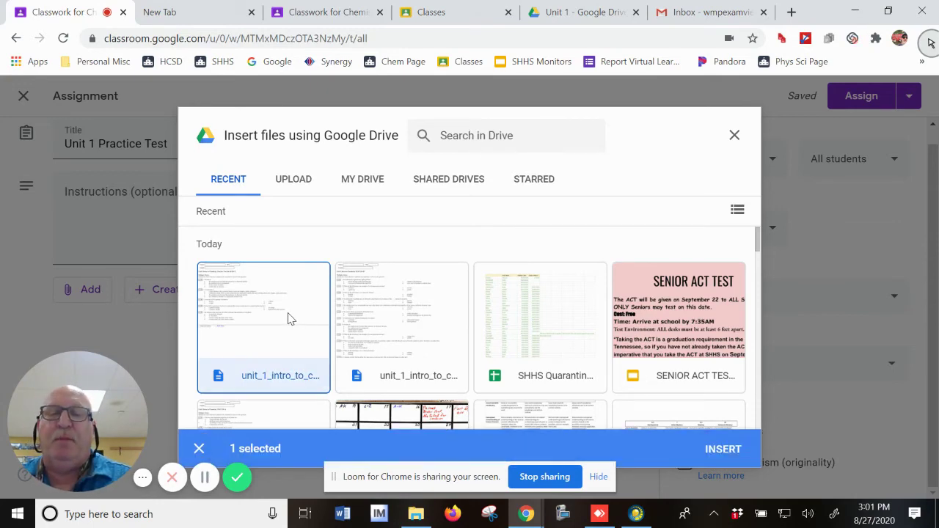
double_click(288, 318)
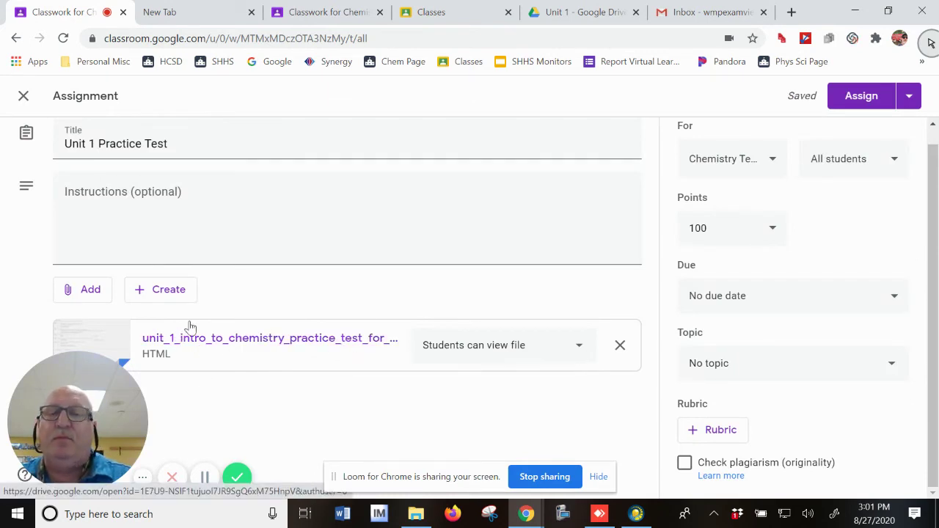
Review which students and classes the assignment can be given to, keeping Chemistry Test Class and all students selected
click(894, 164)
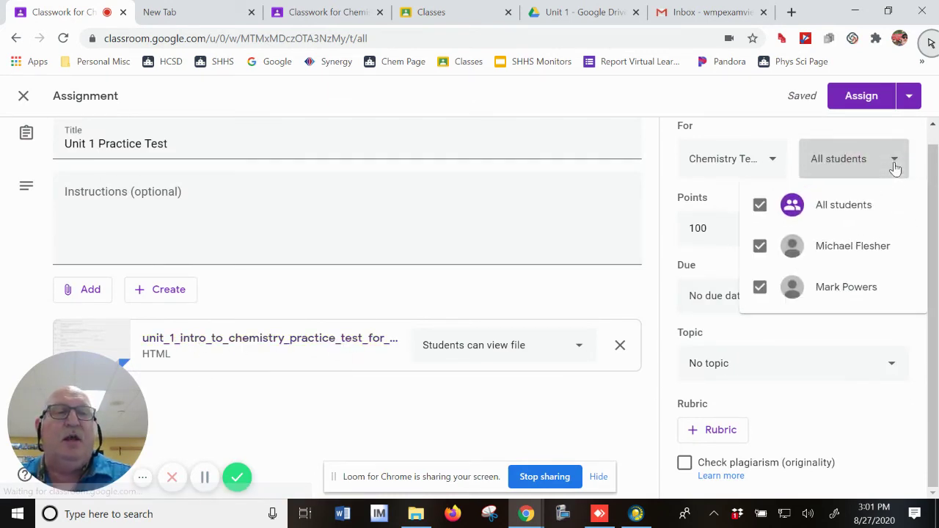
click(760, 247)
click(759, 244)
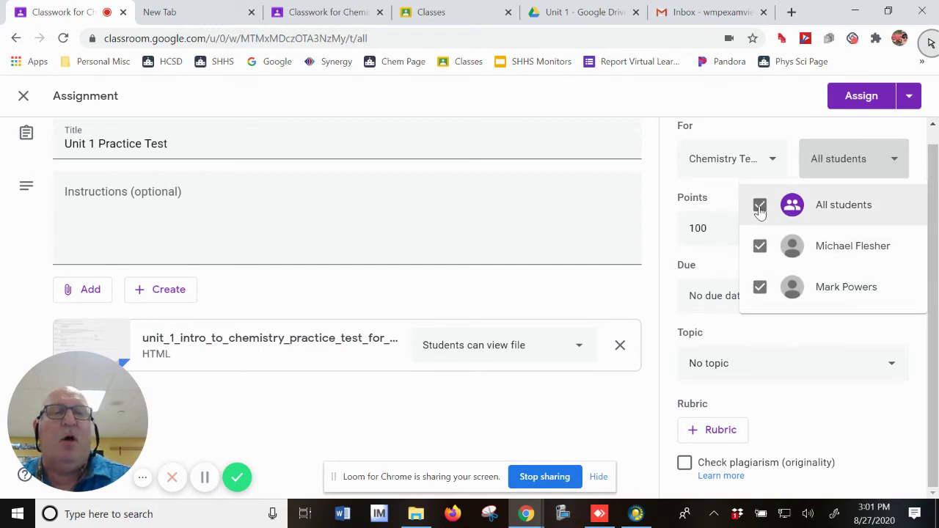
click(768, 179)
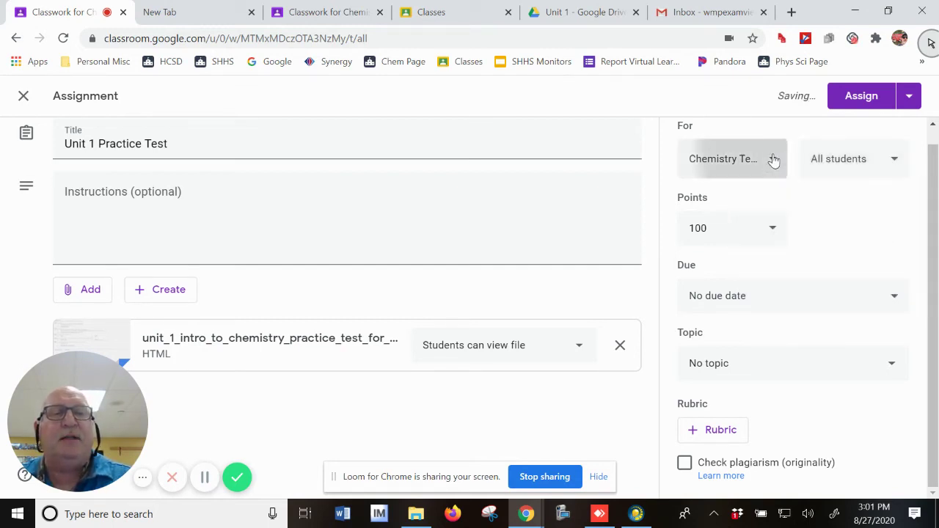
click(773, 156)
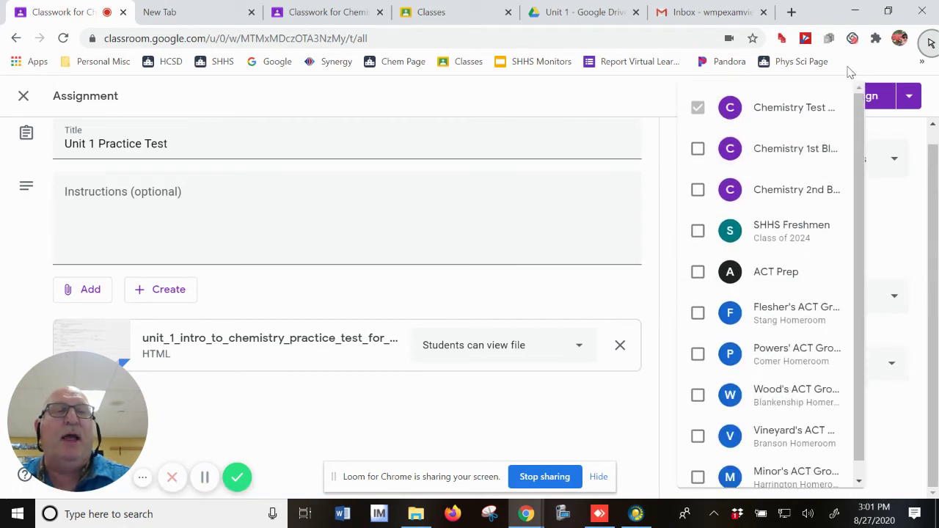
click(562, 99)
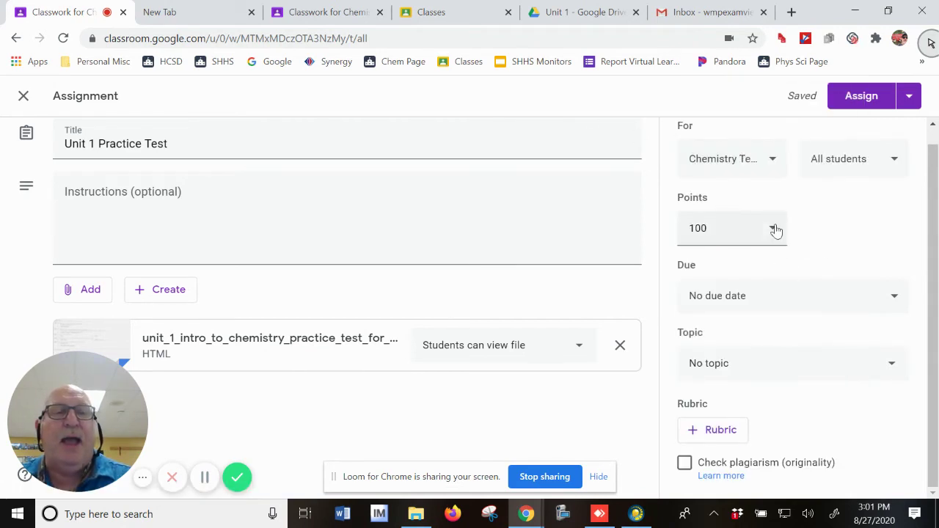
Set the assignment's due date to Aug 28, 2020, without a due time
click(770, 297)
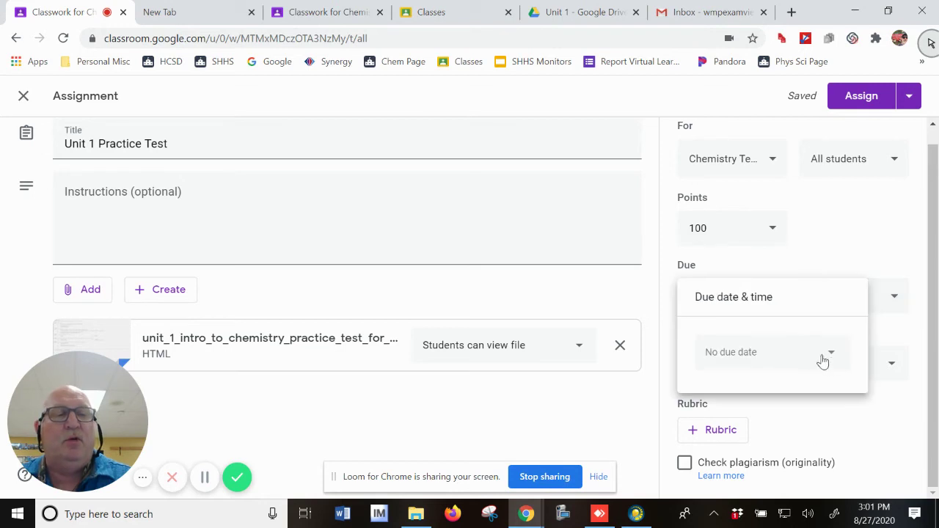
click(746, 355)
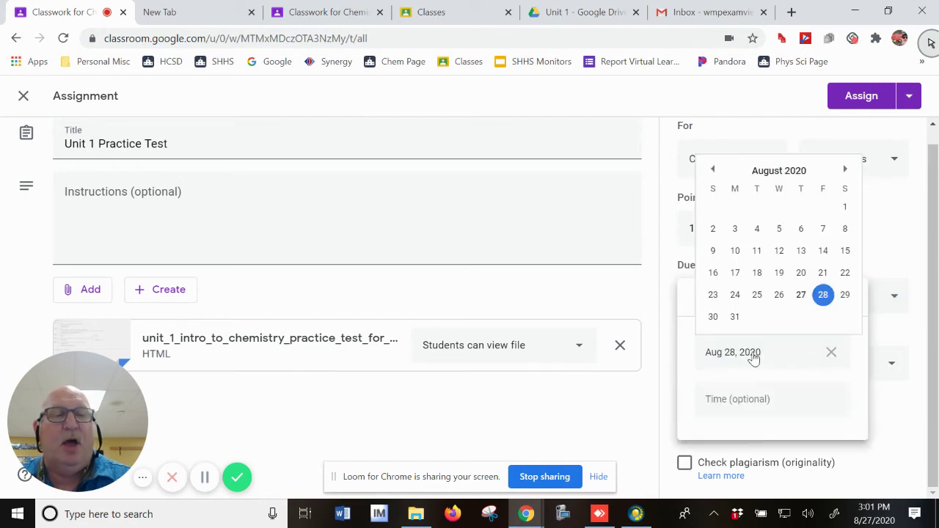
click(800, 294)
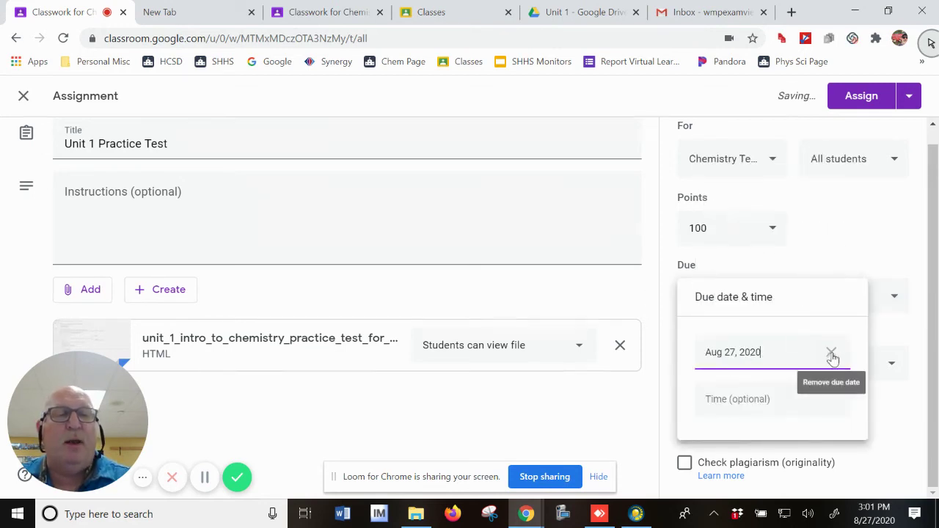
click(747, 356)
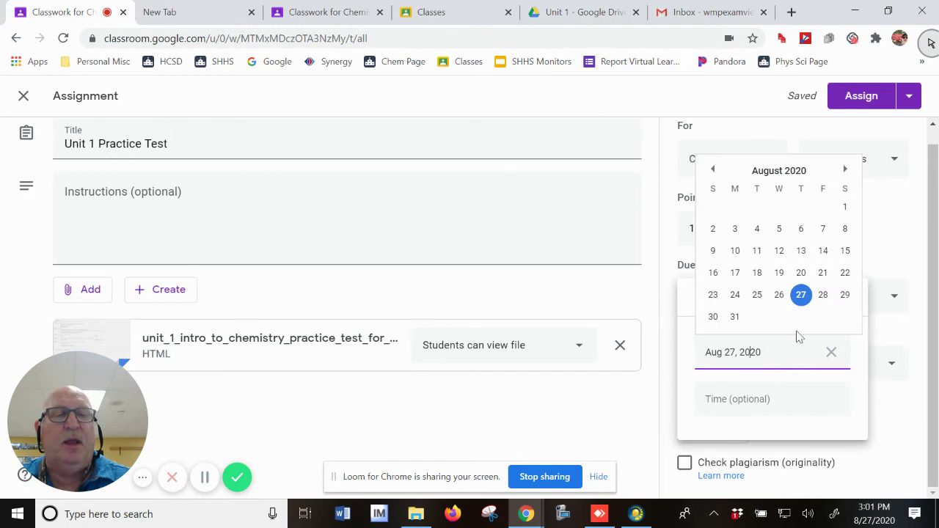
click(823, 297)
click(585, 418)
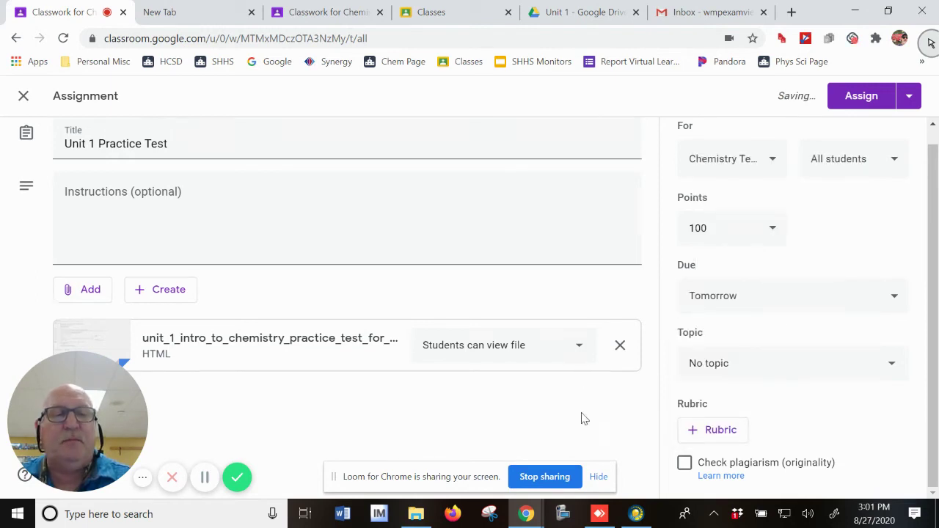
Keep No topic for the Unit 1 Practice Test and assign it to the class
click(799, 364)
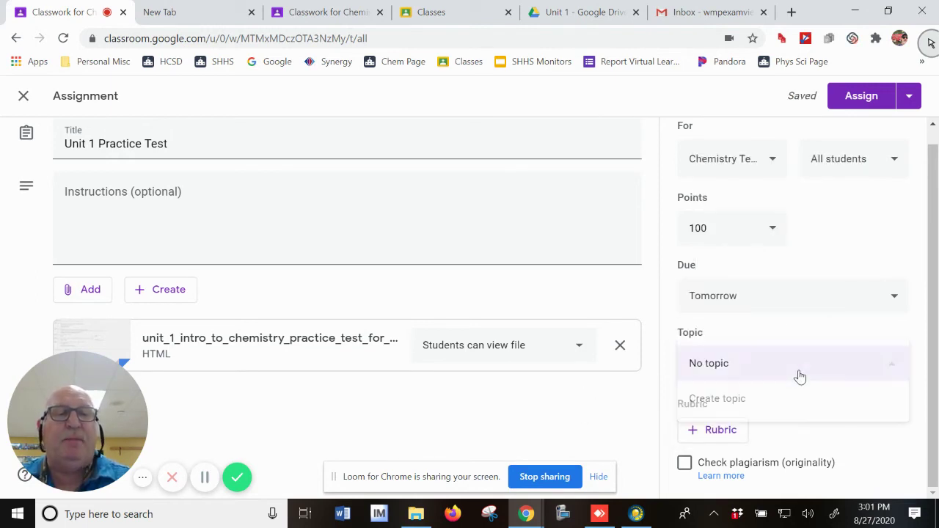
click(588, 418)
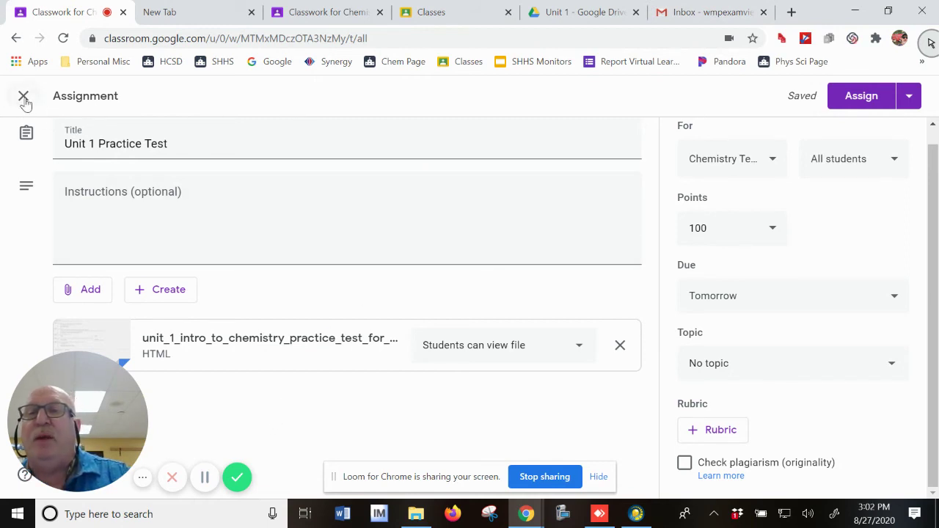
click(861, 96)
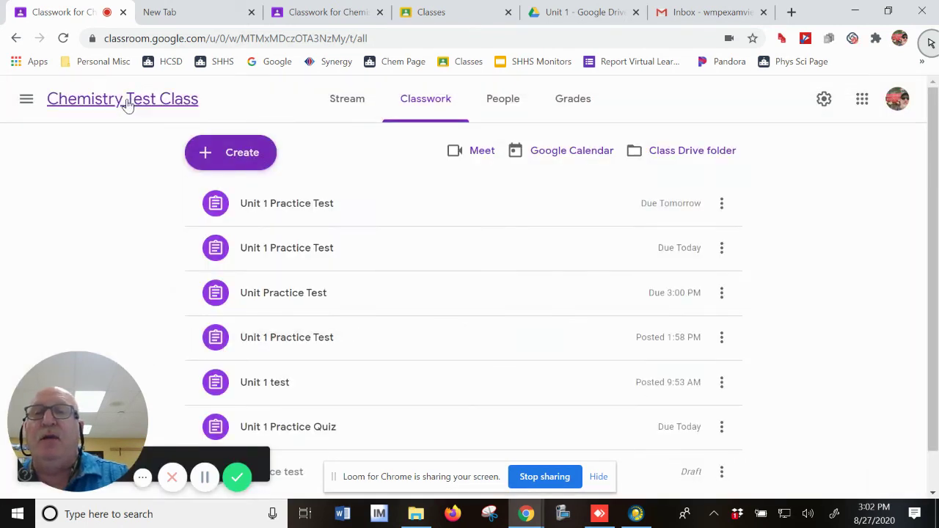
Check the newly posted Unit 1 Practice Test's student work from the class stream, and return to the stream
click(127, 101)
scroll(423, 415, down, 1)
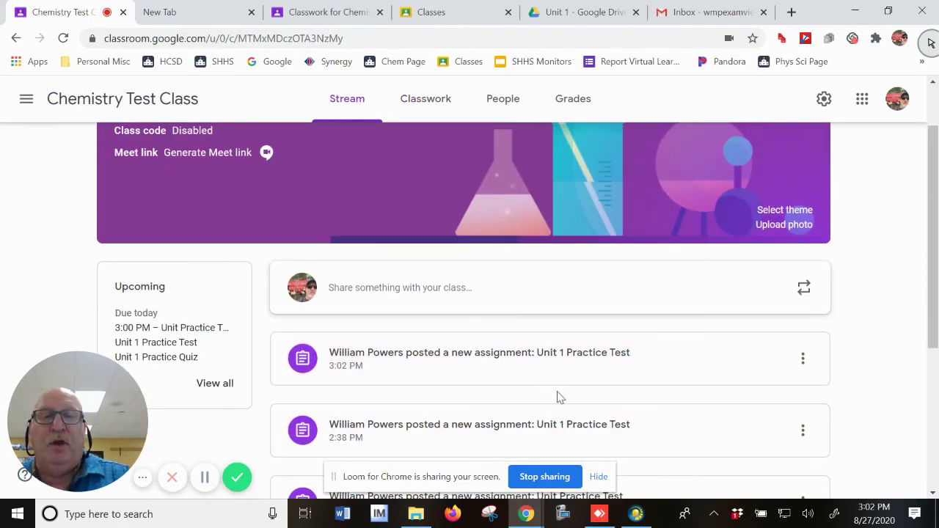
click(488, 369)
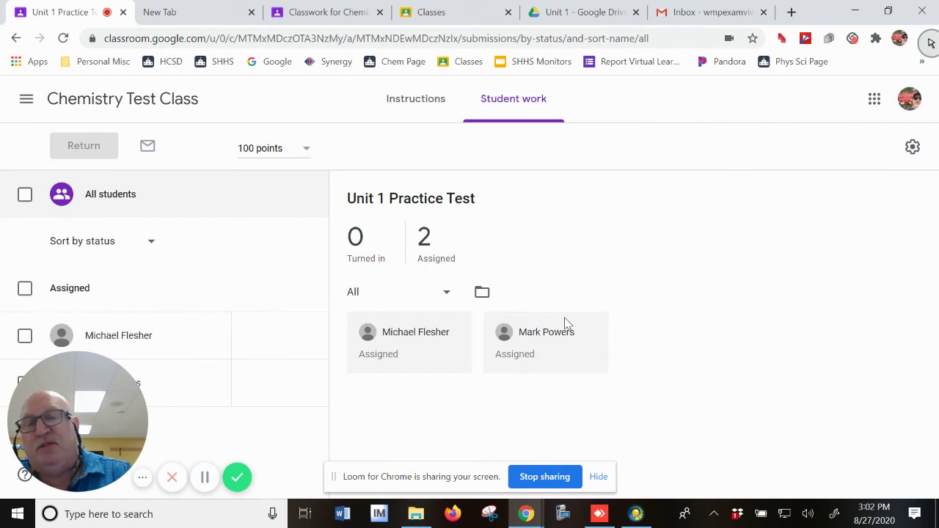
click(16, 38)
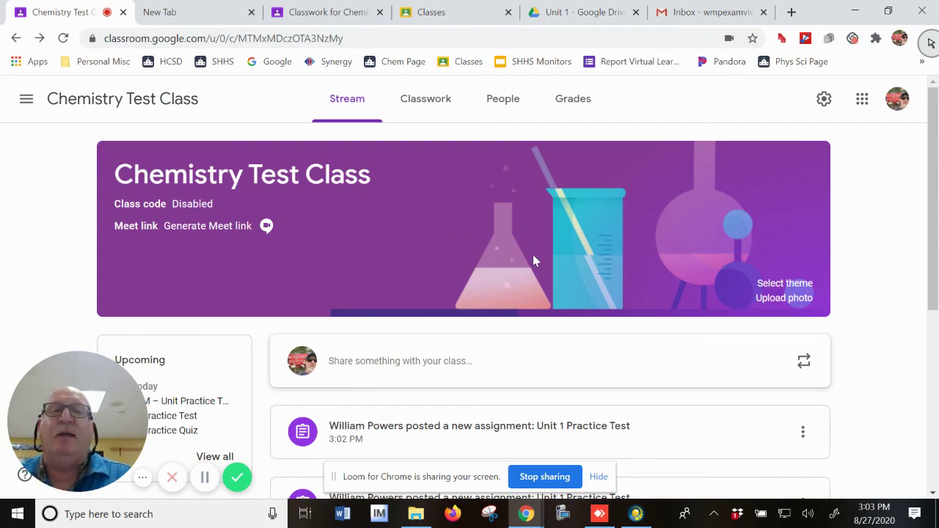
Switch to the Gmail inbox and look through the ExamView Web Site test result e-mails
click(679, 16)
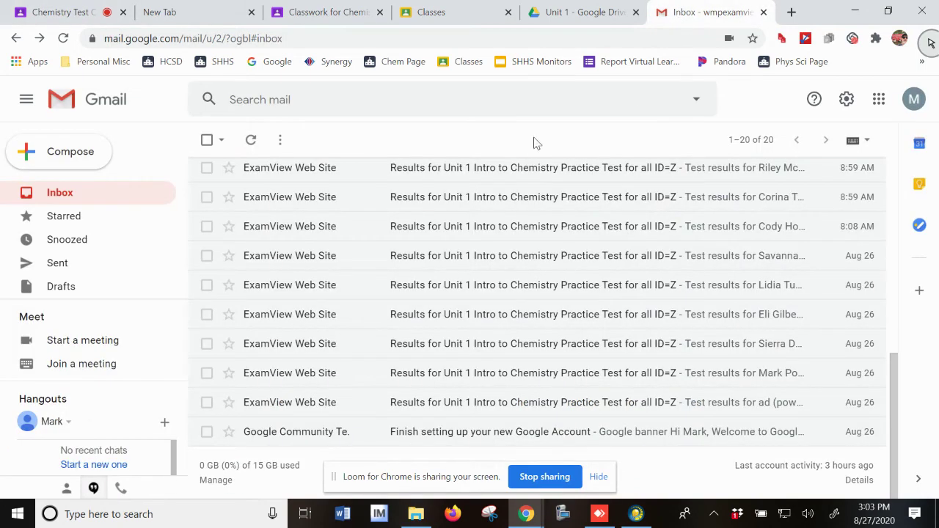
scroll(526, 239, up, 7)
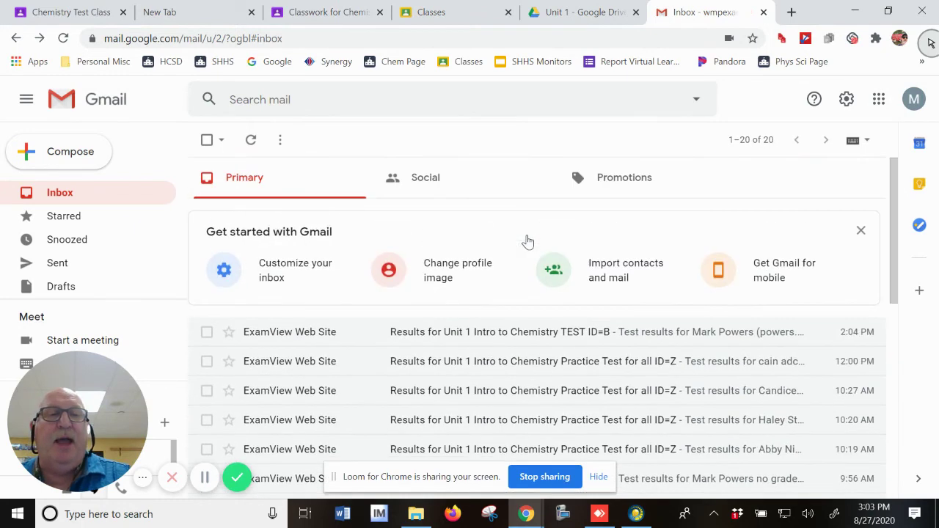
scroll(527, 242, down, 3)
scroll(526, 260, up, 2)
scroll(526, 260, down, 2)
scroll(526, 283, down, 5)
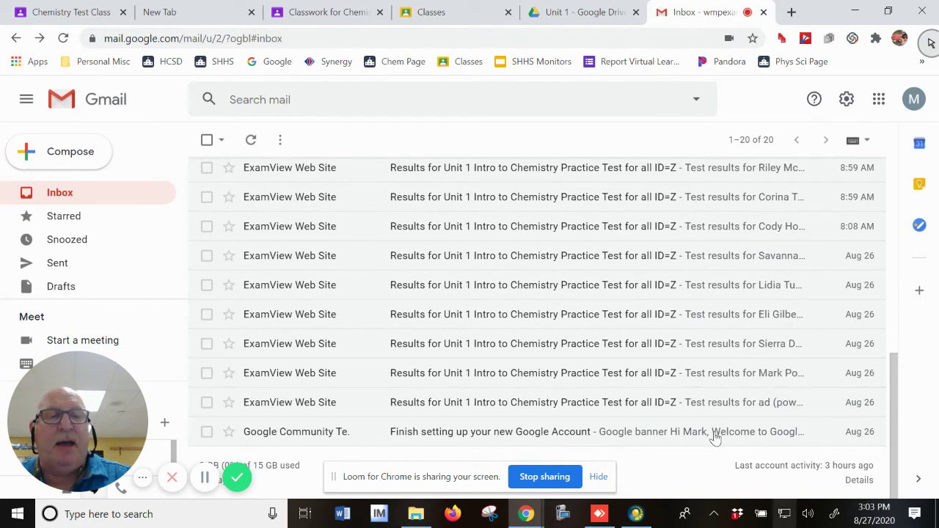
Read a student's Aug 26 ExamView results e-mail for the Unit 1 practice test, including score and multiple-choice responses, and return to the inbox
click(546, 372)
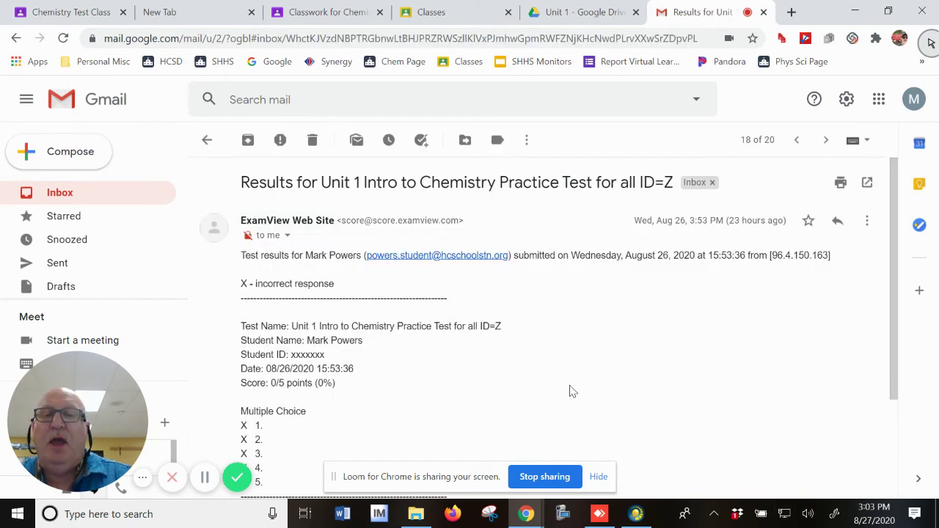
scroll(507, 361, down, 1)
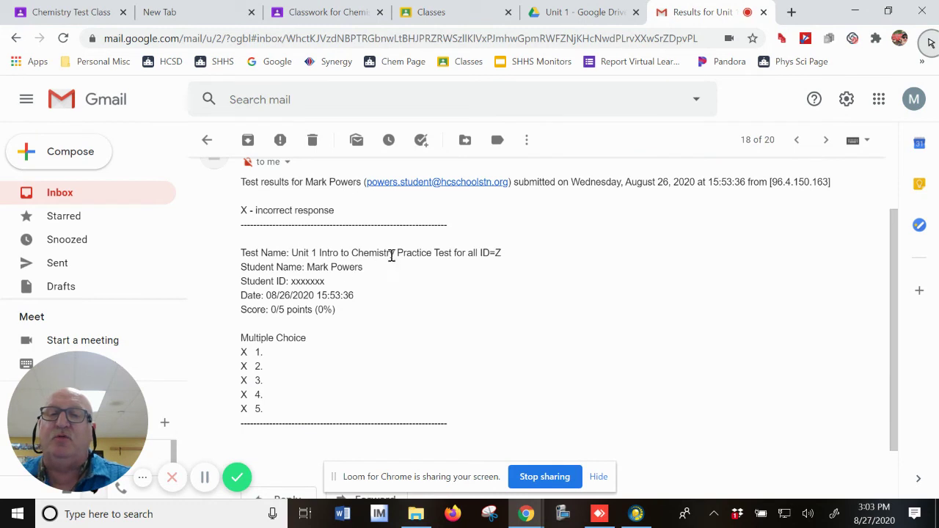
scroll(396, 258, down, 1)
scroll(415, 279, up, 1)
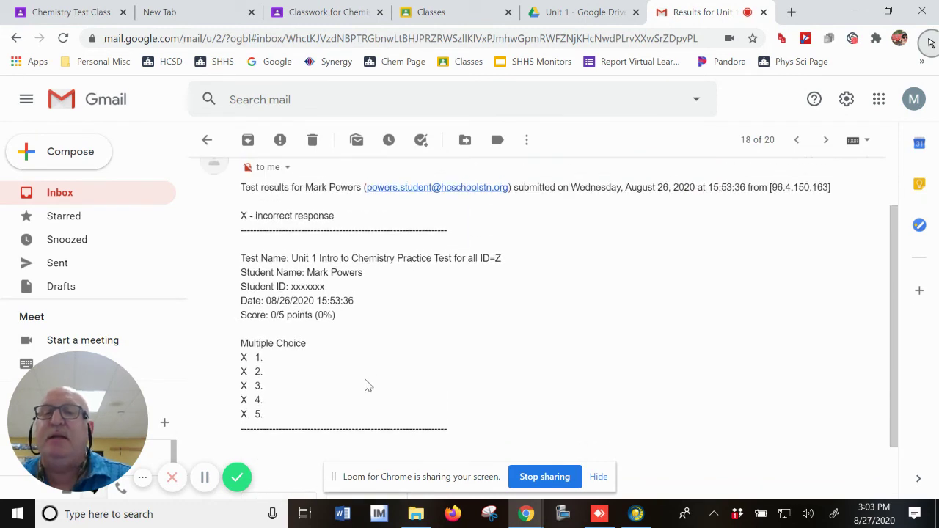
scroll(367, 385, down, 1)
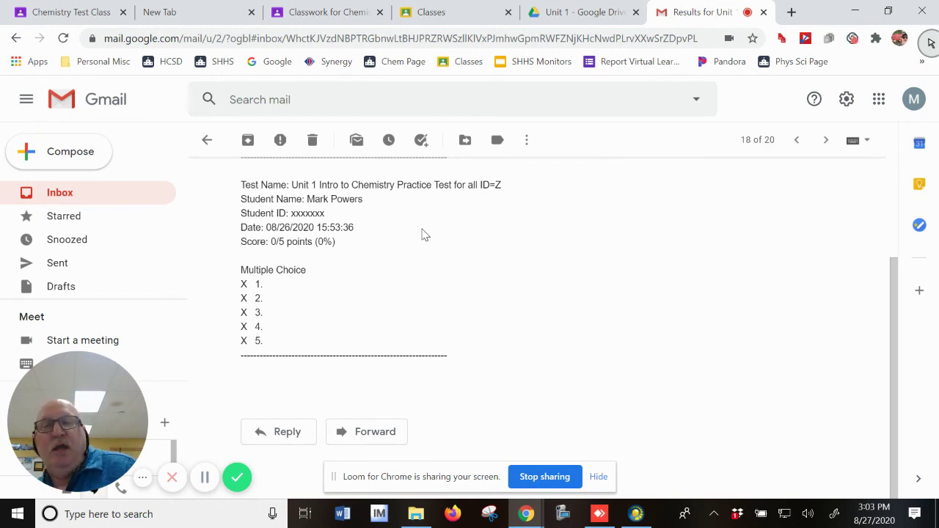
scroll(403, 257, up, 2)
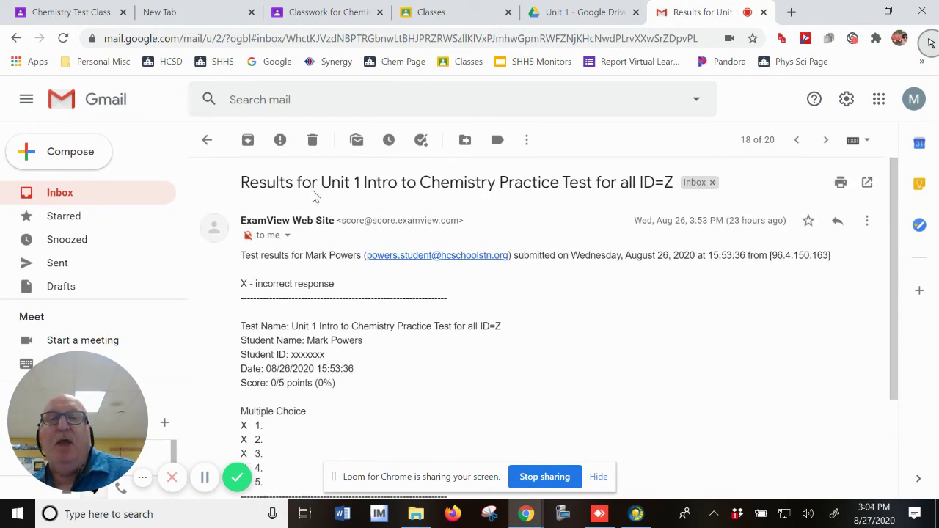
click(16, 38)
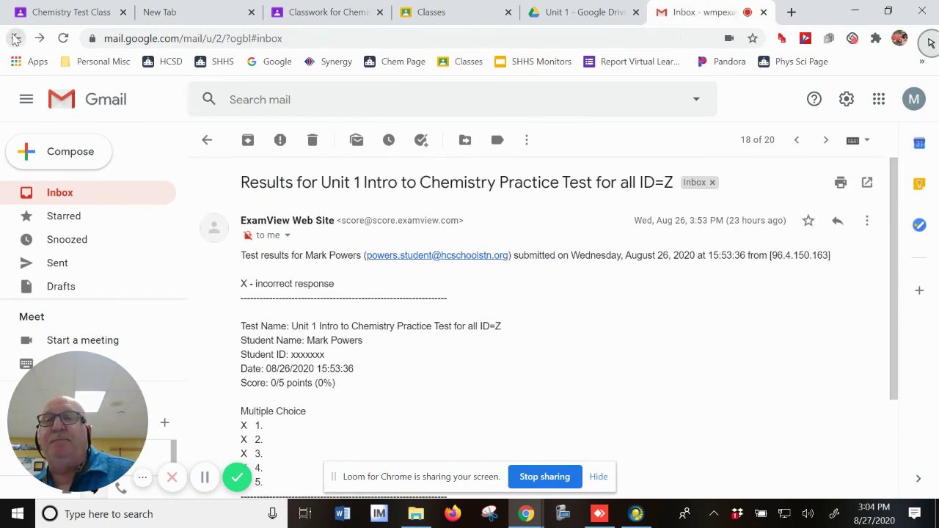